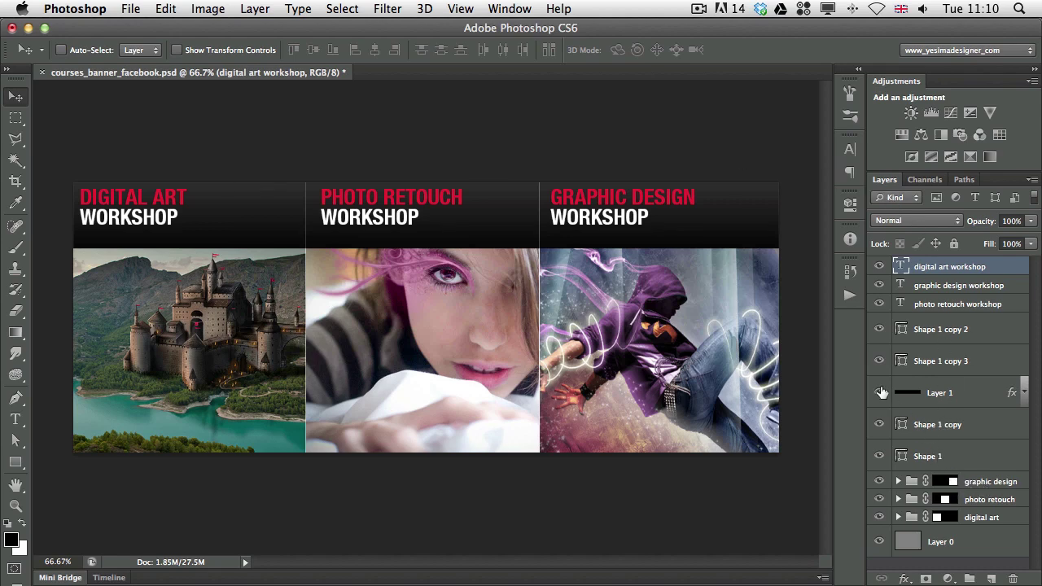
Step: Toggle the graphic design group's photo visibility and move the group below Shape 1
click(967, 482)
click(879, 481)
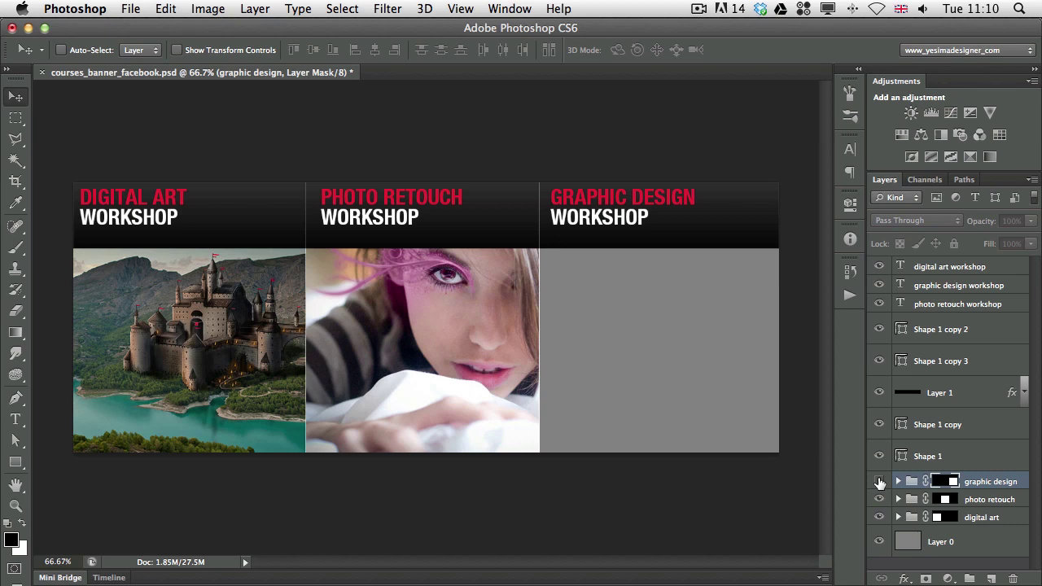
click(878, 481)
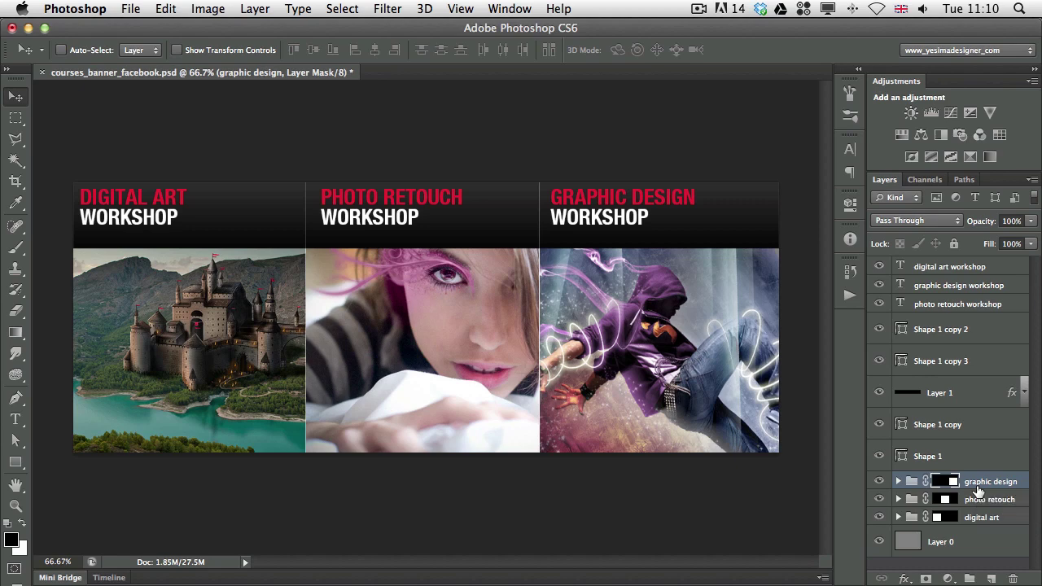
key(super+bracketright)
key(super+bracketright)
key(super+bracketright)
key(super+bracketright)
key(super+bracketright)
key(super+bracketright)
key(super+bracketright)
key(super+bracketright)
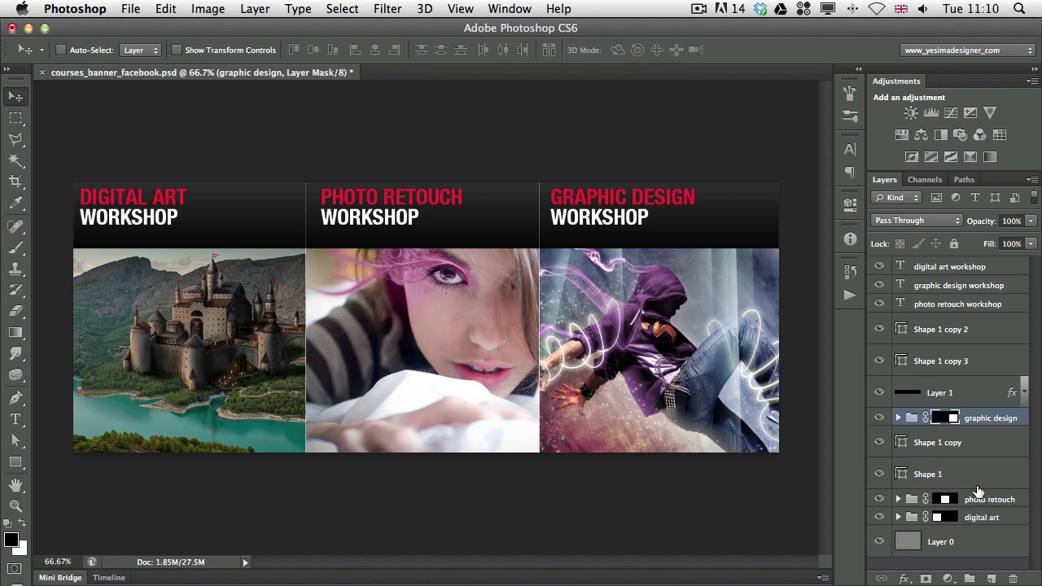
key(super+bracketleft)
key(super+bracketleft)
key(super+bracketleft)
key(super+bracketleft)
key(super+bracketleft)
key(super+bracketleft)
key(super+bracketleft)
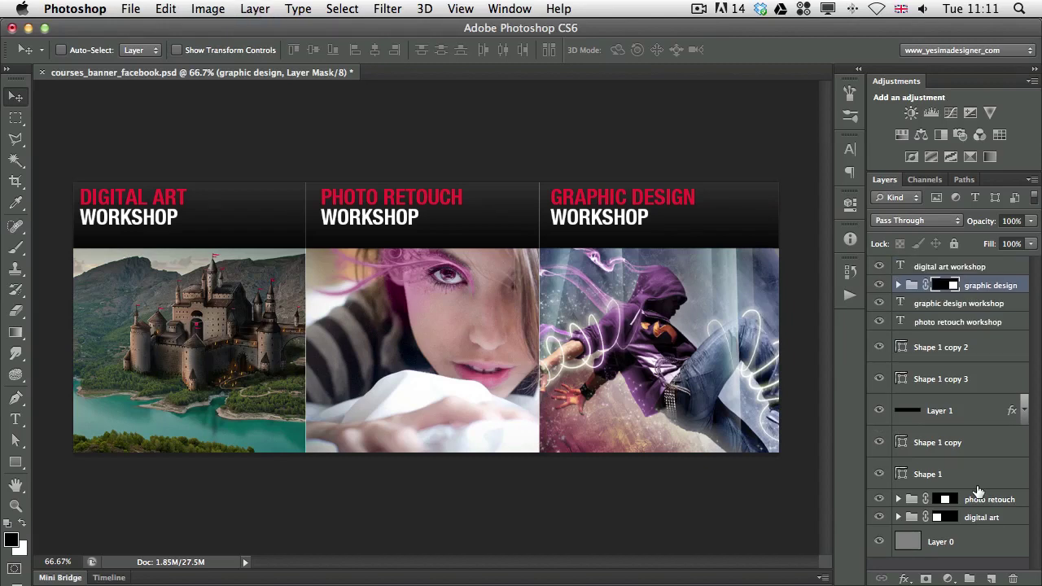
key(super+bracketleft)
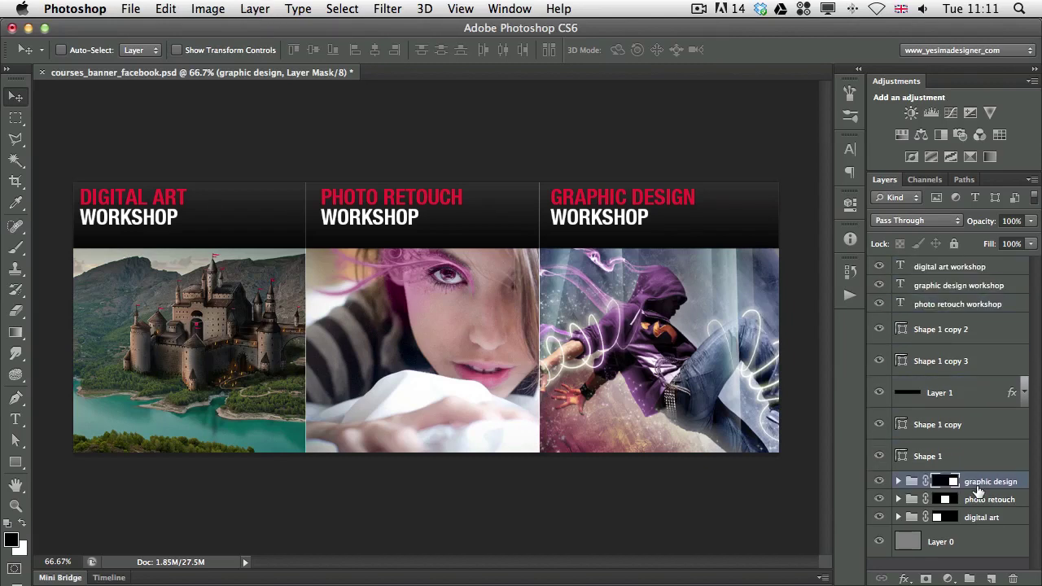
Step: Add the photo retouch and digital art groups, then restack the three photo groups just above Layer 0
shift+click(997, 518)
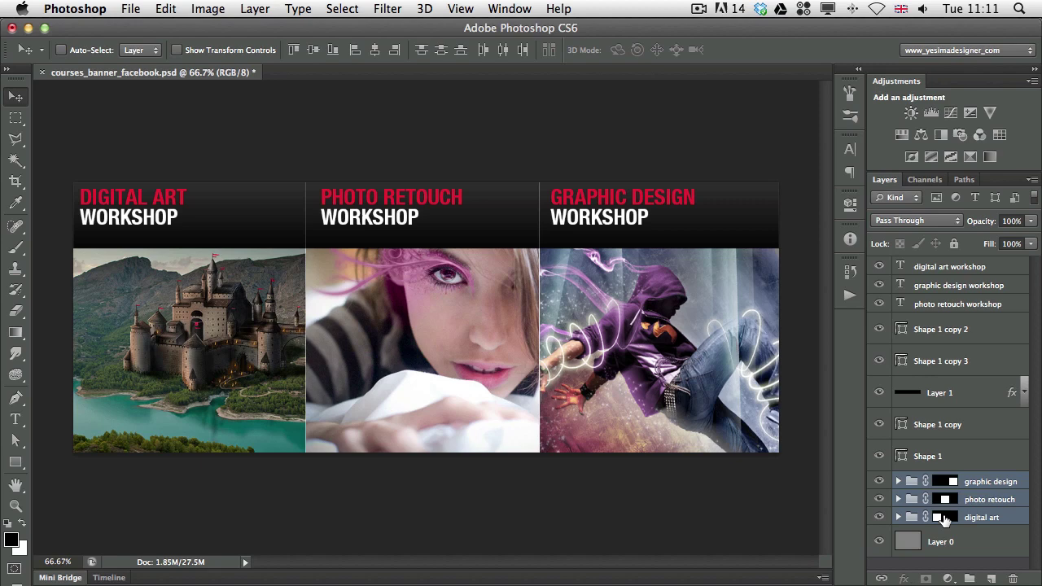
key(super+bracketright)
key(super+bracketright)
key(super+bracketright)
key(super+bracketright)
key(super+bracketright)
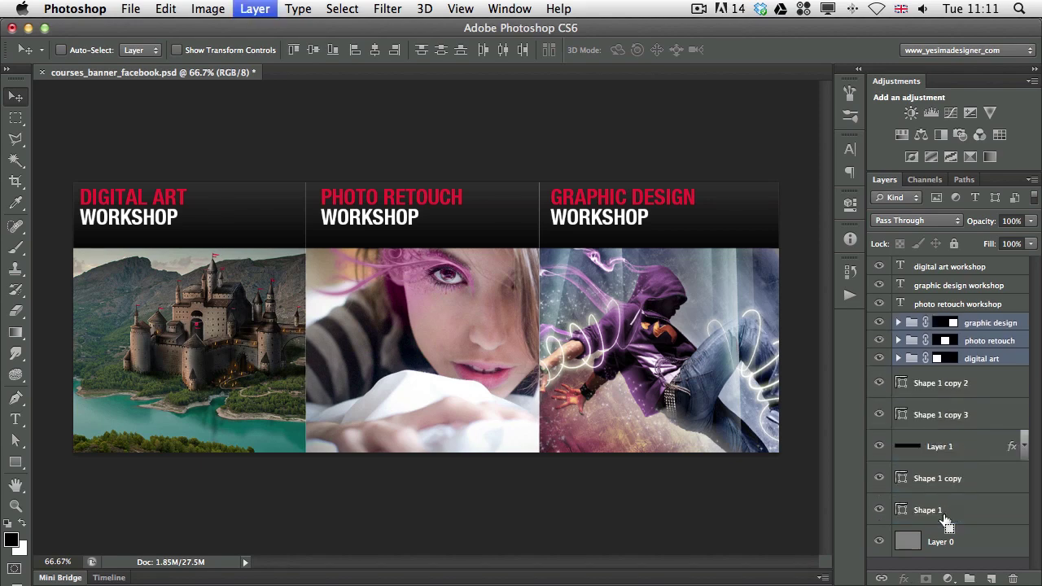
key(super+bracketleft)
key(super+bracketleft)
key(super+bracketleft)
key(super+bracketleft)
key(super+bracketleft)
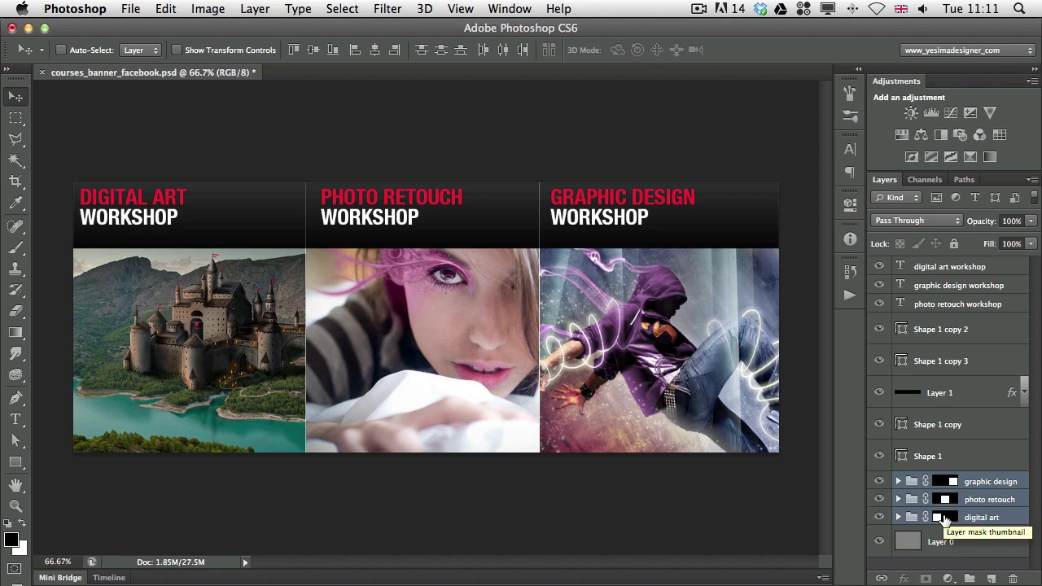
key(super+shift+bracketright)
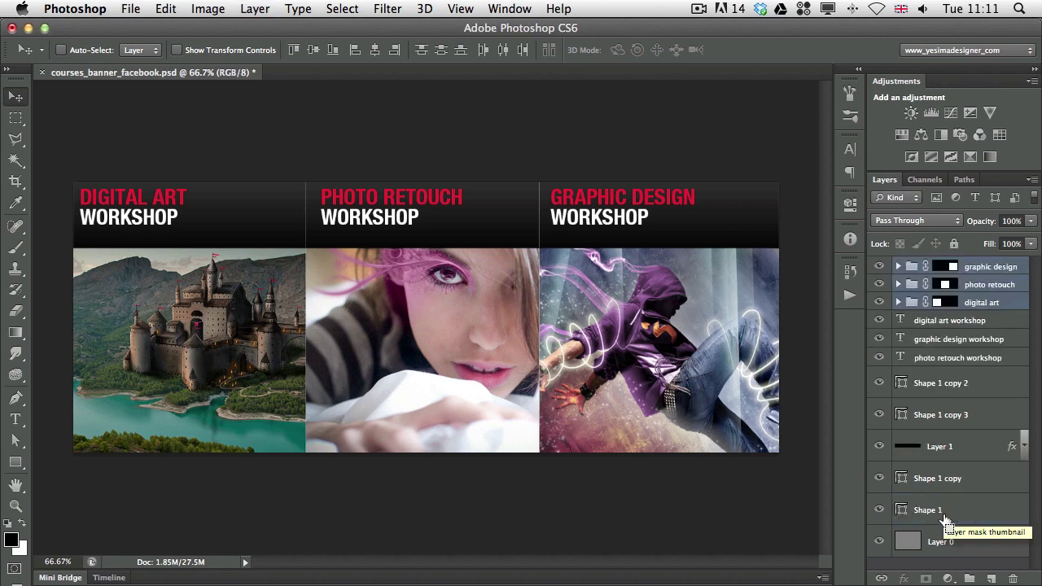
key(super+shift+bracketleft)
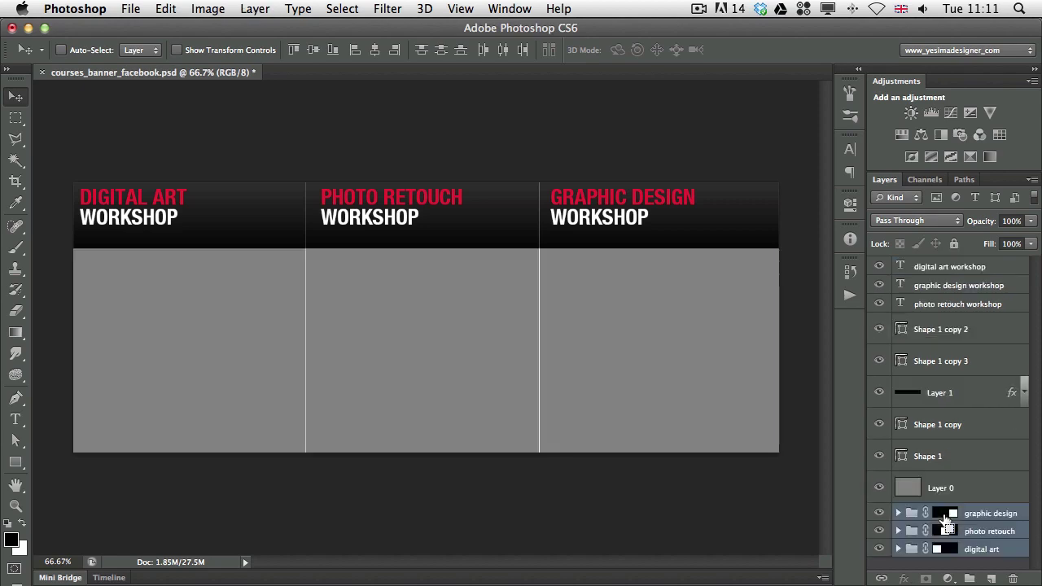
key(super+bracketright)
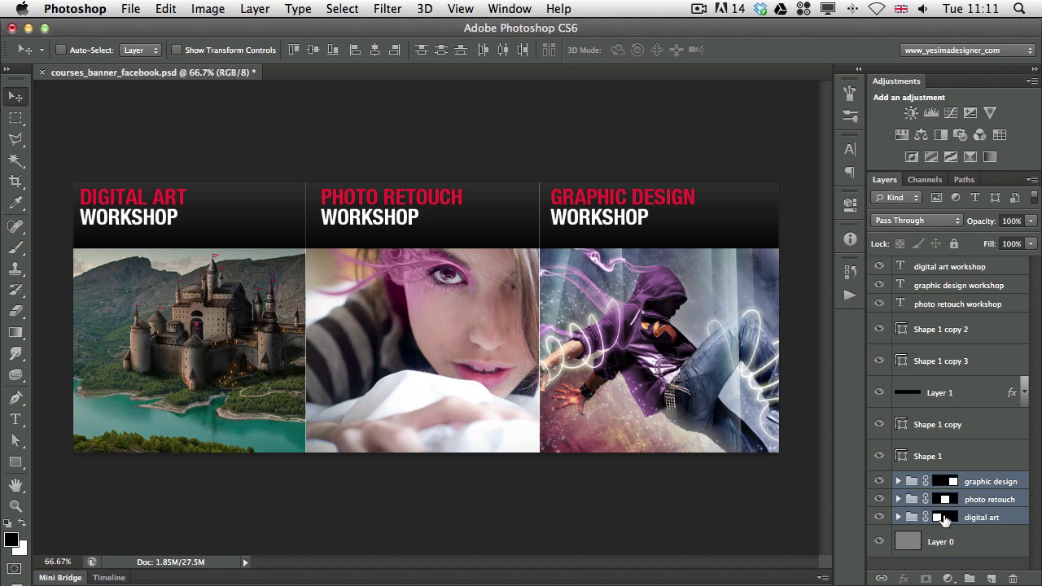
key(super+bracketright)
key(super+bracketleft)
Step: Step the active layer from digital art workshop down through the stack to Shape 1 copy 2
click(929, 268)
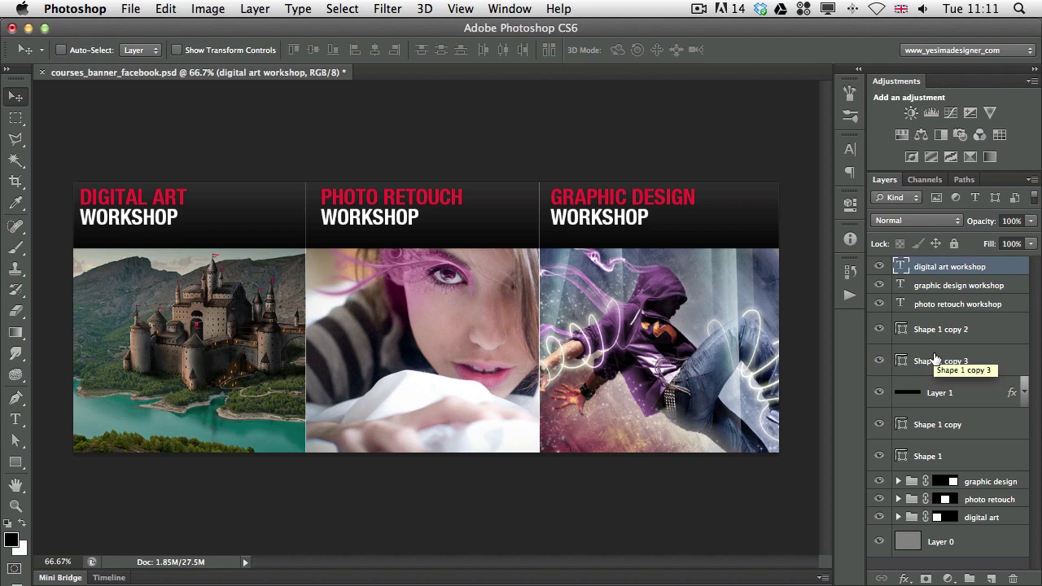
key(alt+bracketleft)
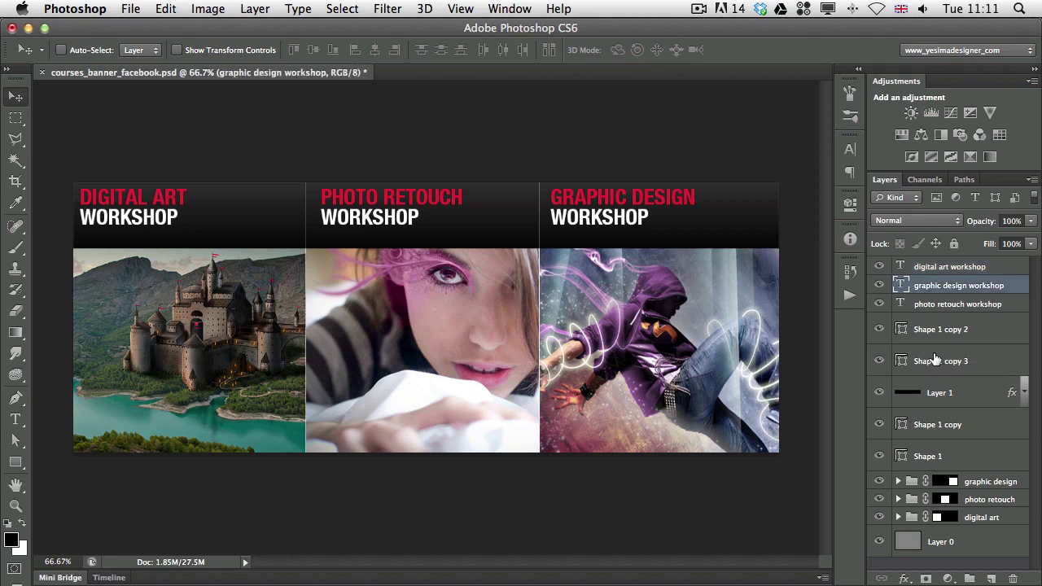
key(alt+bracketleft)
key(alt+bracketleft)
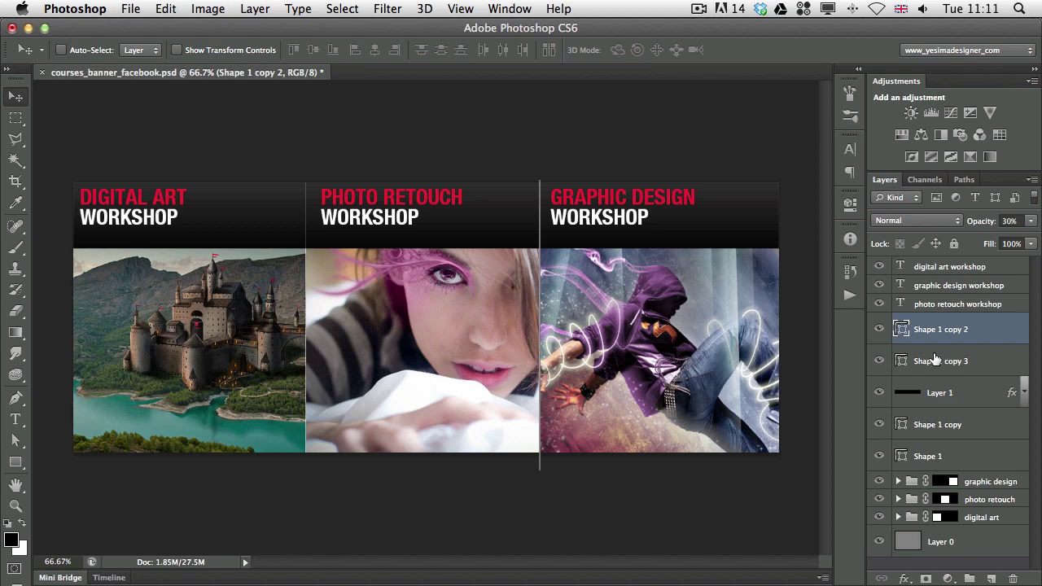
key(alt+bracketleft)
key(alt+bracketright)
key(alt+bracketright)
key(alt+bracketright)
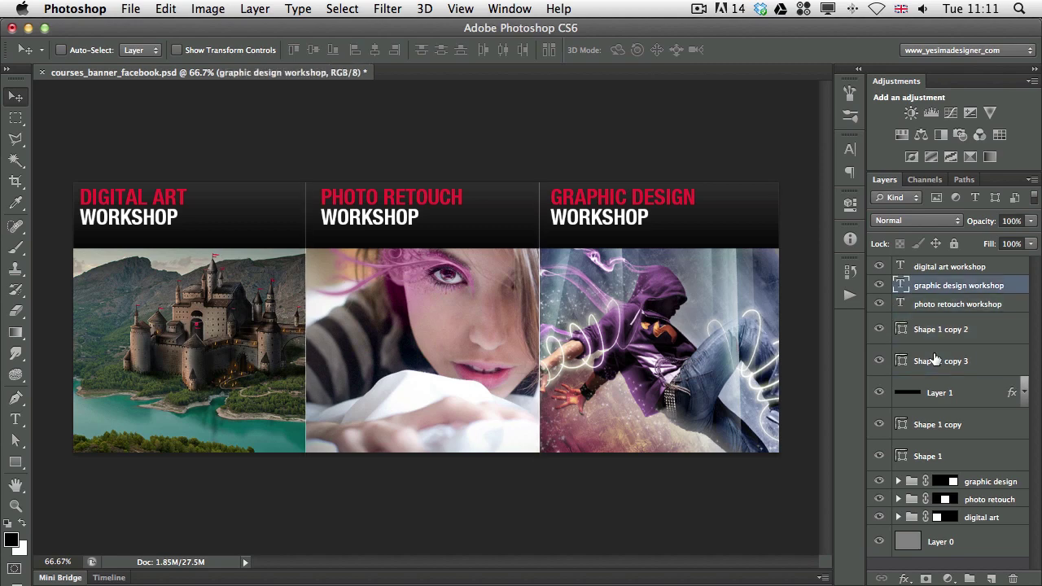
key(alt+bracketright)
key(alt+bracketleft)
key(alt+bracketleft)
key(alt+bracketleft)
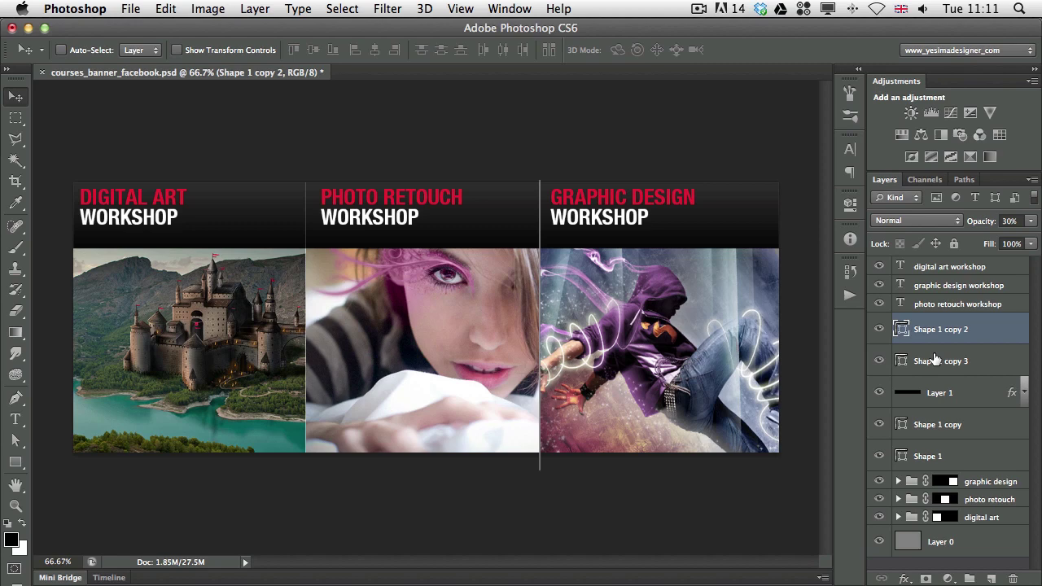
Step: Extend the layer selection up and down the stack, then from Shape 1 up through Layer 1
key(alt+shift+bracketright)
key(alt+shift+bracketright)
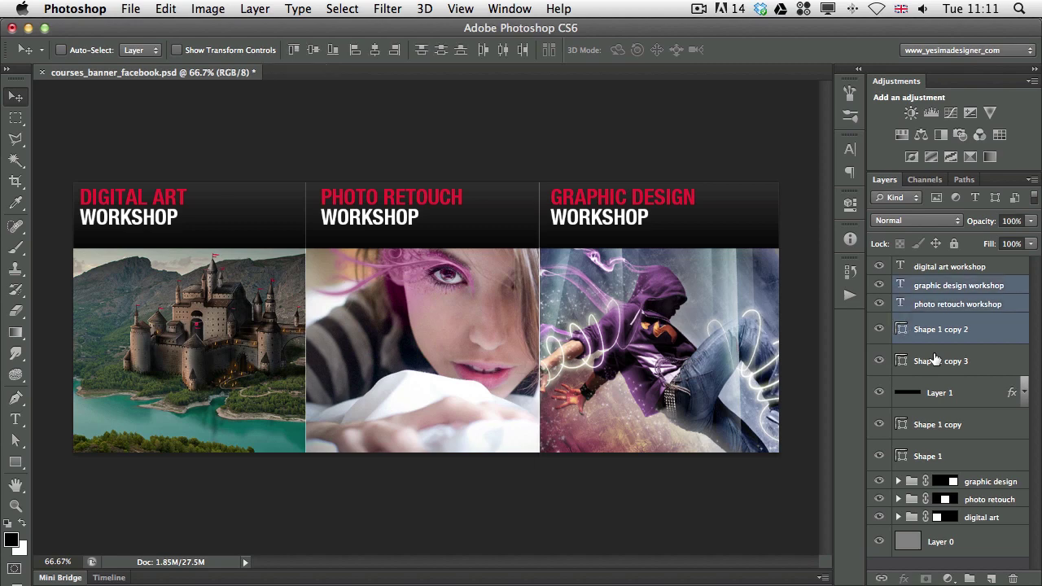
key(alt+shift+bracketright)
key(alt+shift+bracketleft)
key(alt+shift+bracketleft)
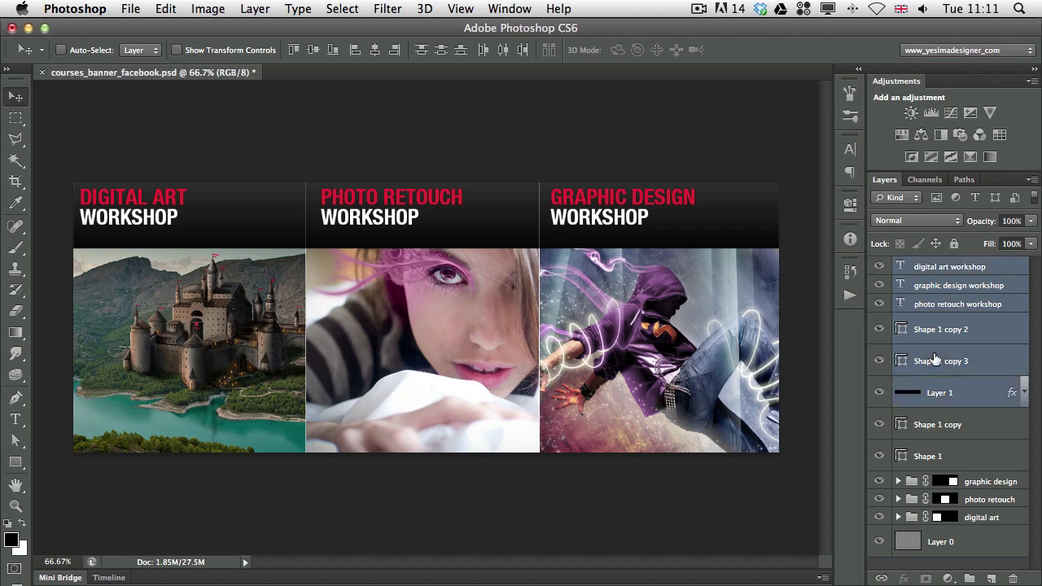
key(alt+shift+bracketleft)
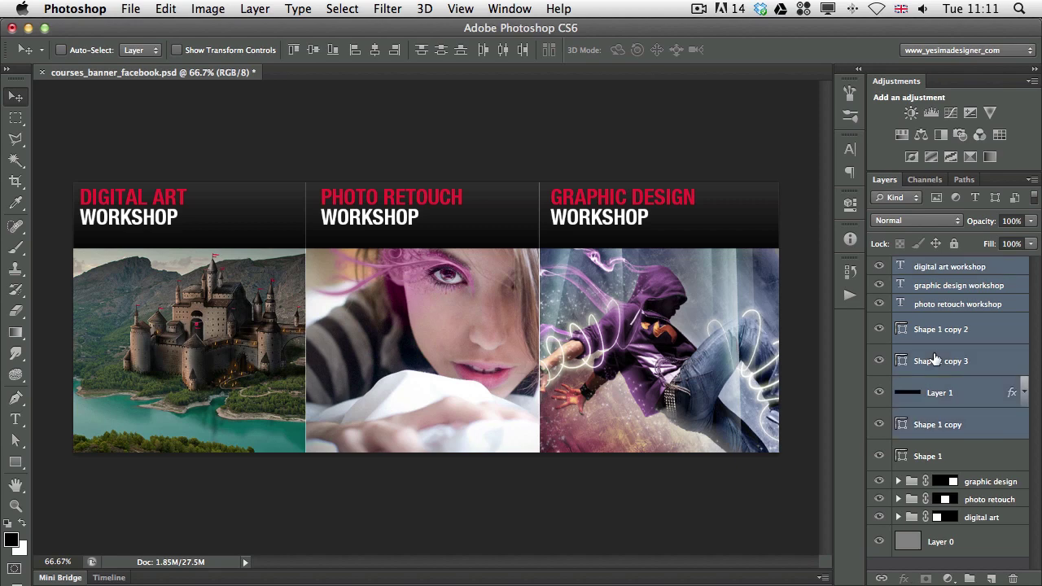
click(950, 457)
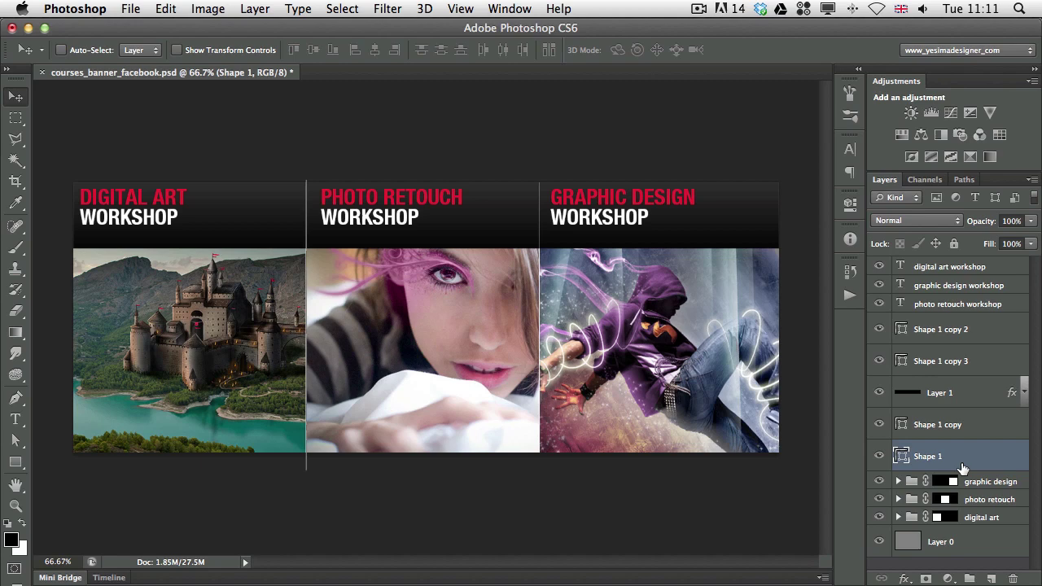
key(alt+shift+bracketright)
key(alt+shift+bracketright)
key(alt+shift+bracketright)
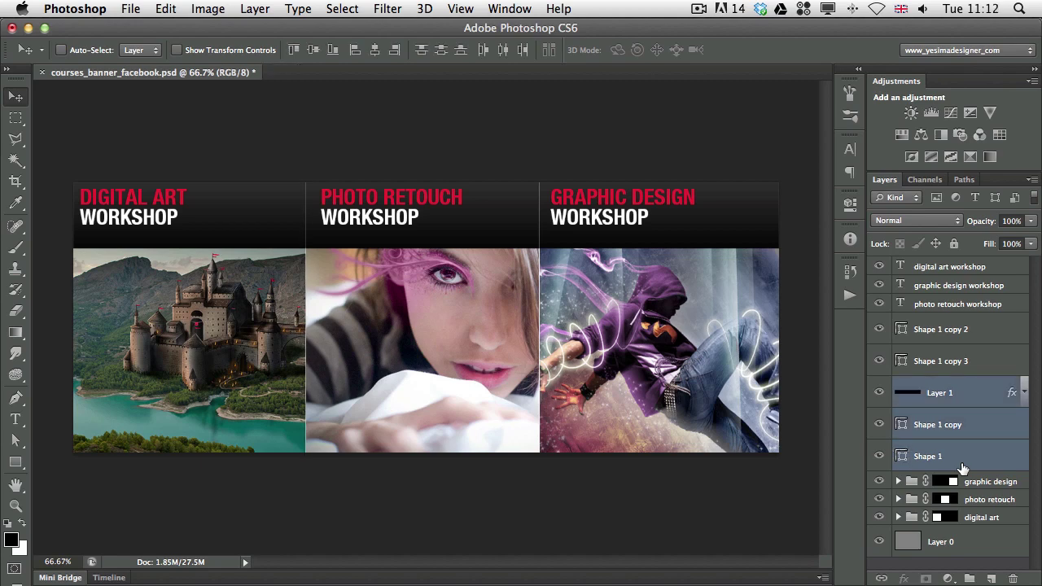
key(alt+shift+bracketright)
key(alt+shift+bracketright)
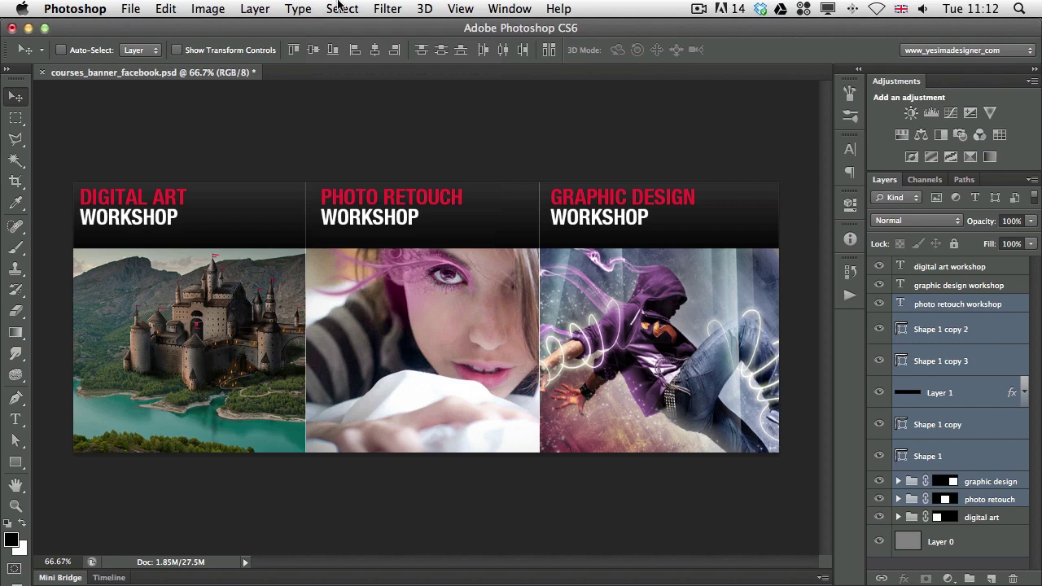
click(341, 7)
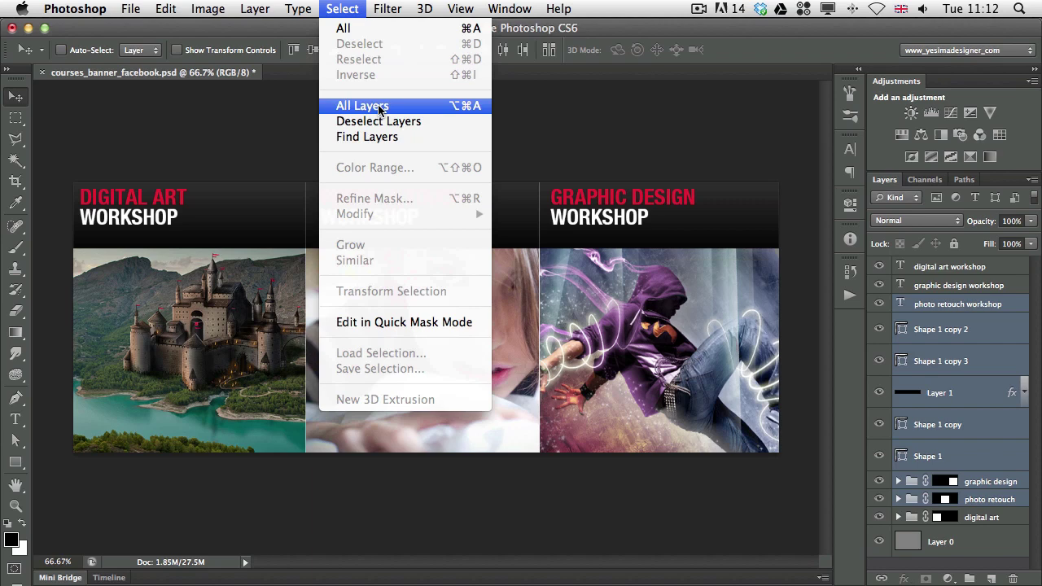
click(586, 131)
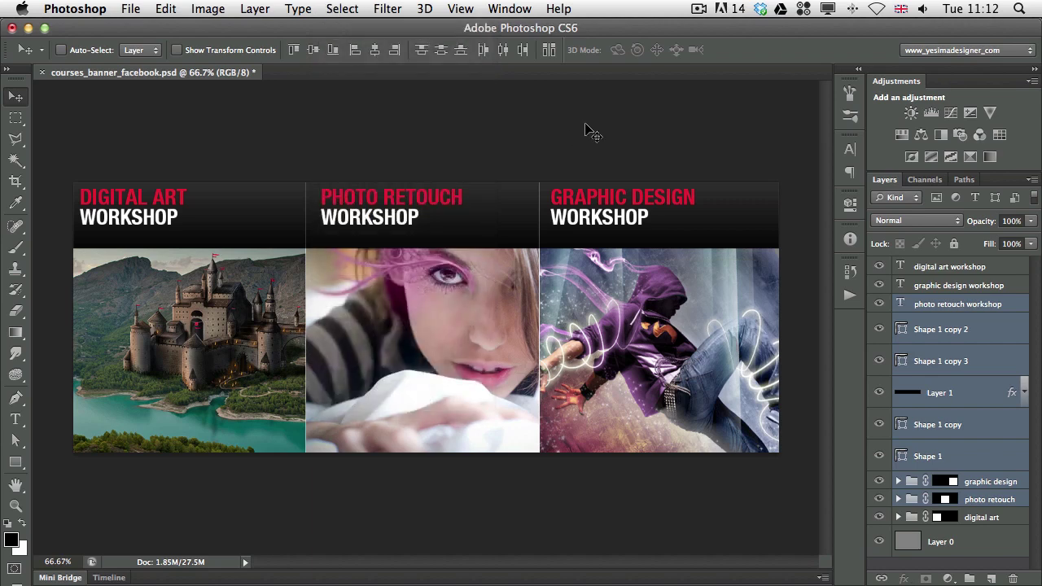
click(949, 338)
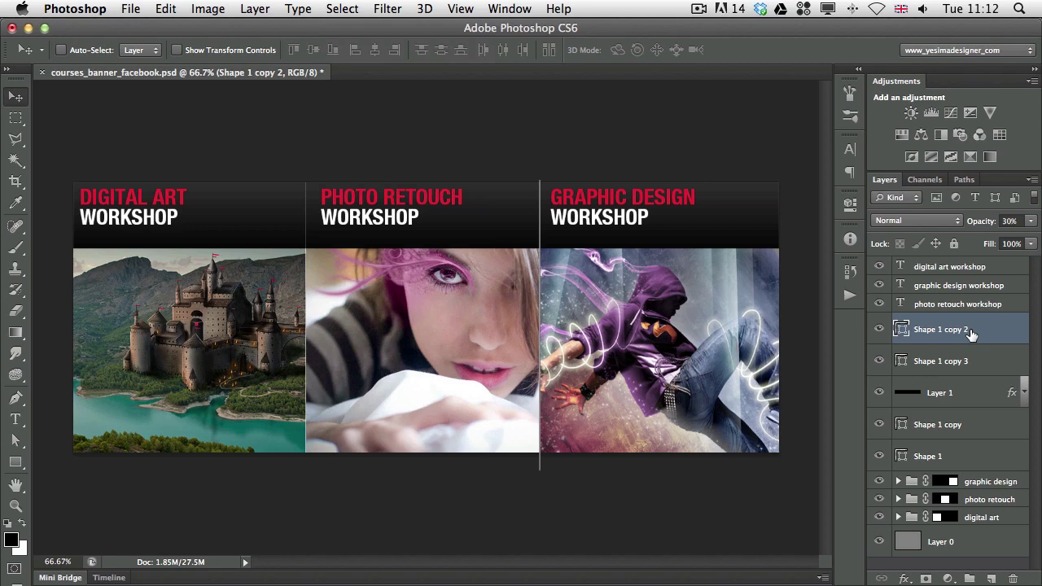
key(super+alt+a)
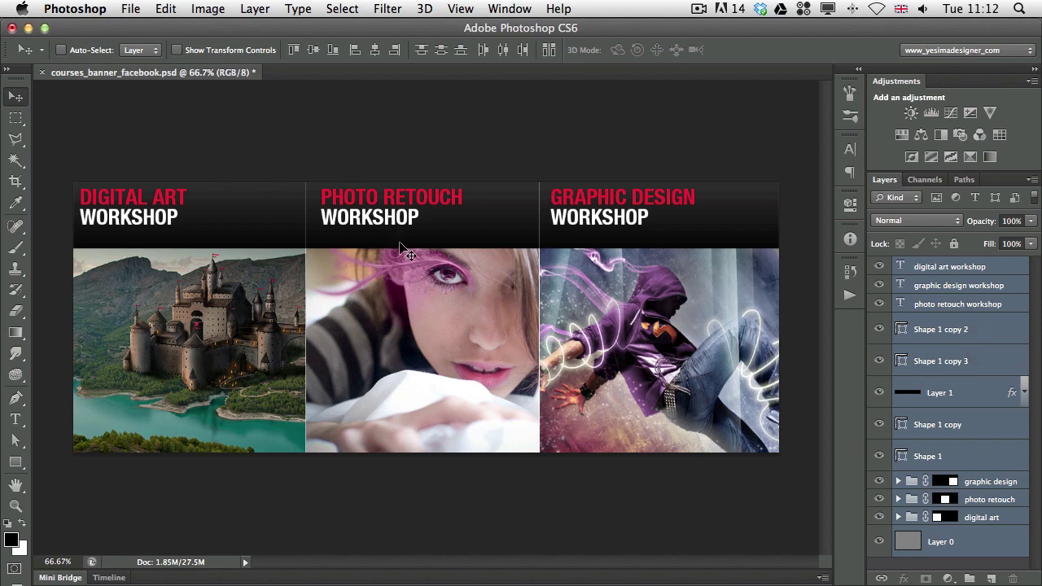
mouse_move(362, 289)
mouse_down()
mouse_move(452, 242)
mouse_move(354, 286)
mouse_move(302, 335)
mouse_move(371, 276)
mouse_up()
click(342, 8)
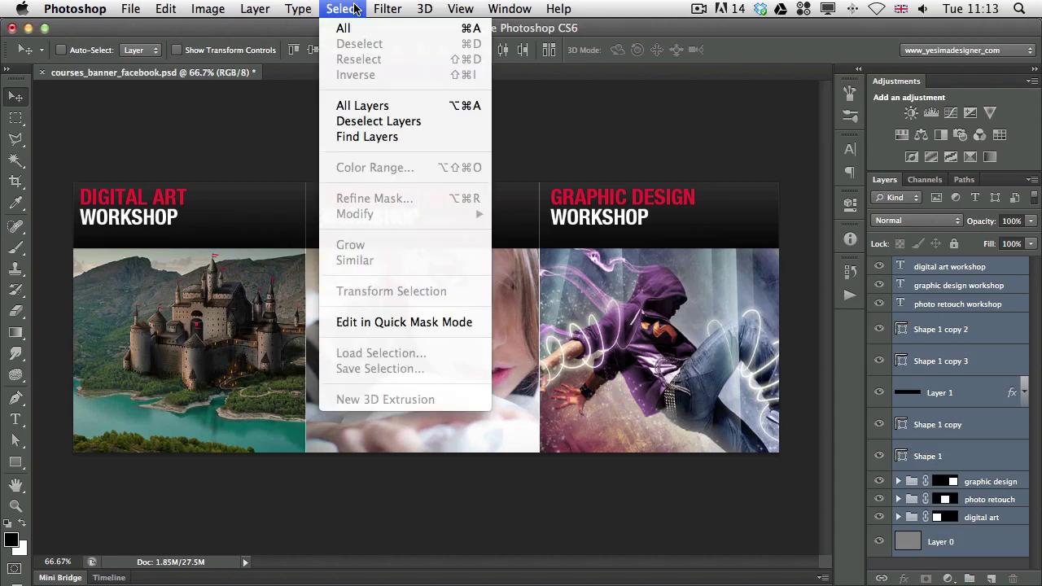
click(395, 122)
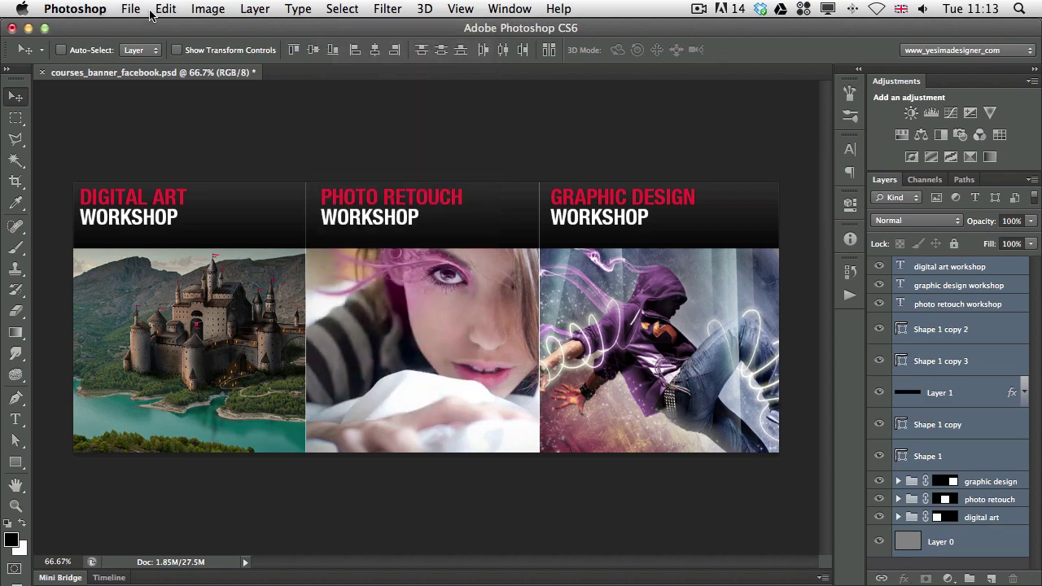
Step: Under Application Menus > Select, assign Opt+Shift+Cmd+A to Deselect Layers and accept it
click(169, 10)
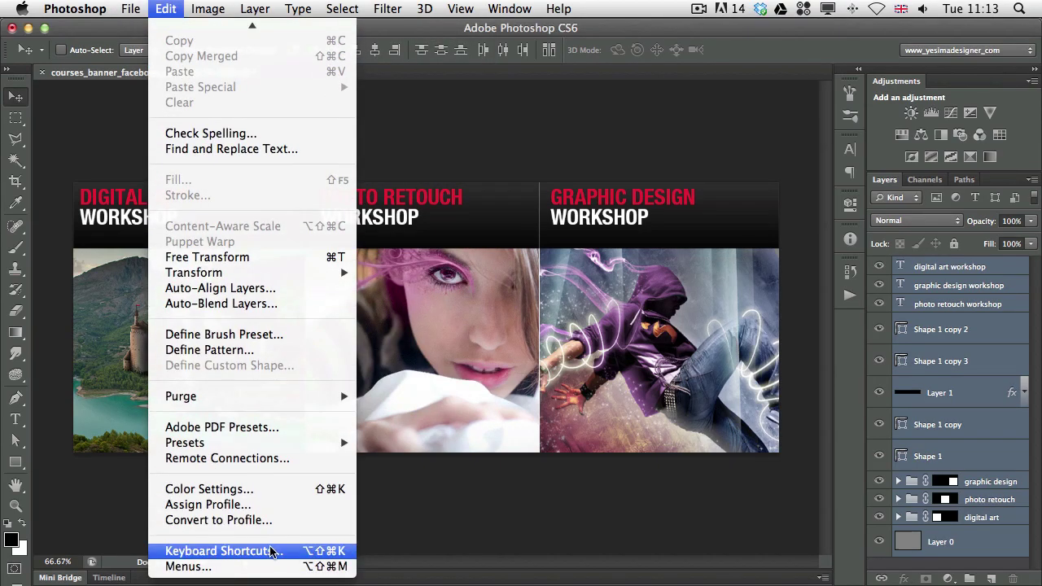
click(272, 552)
click(322, 152)
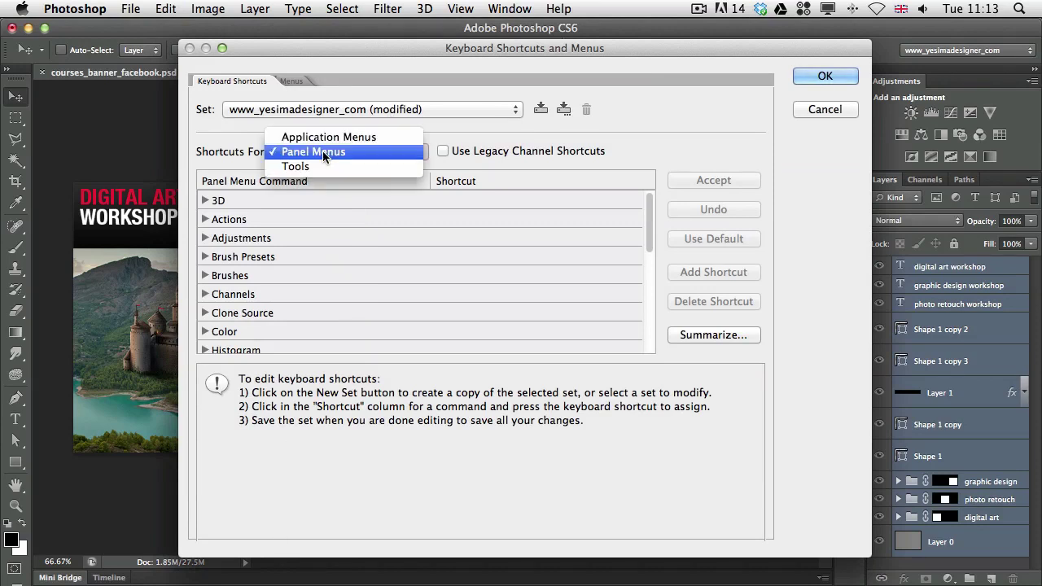
click(324, 137)
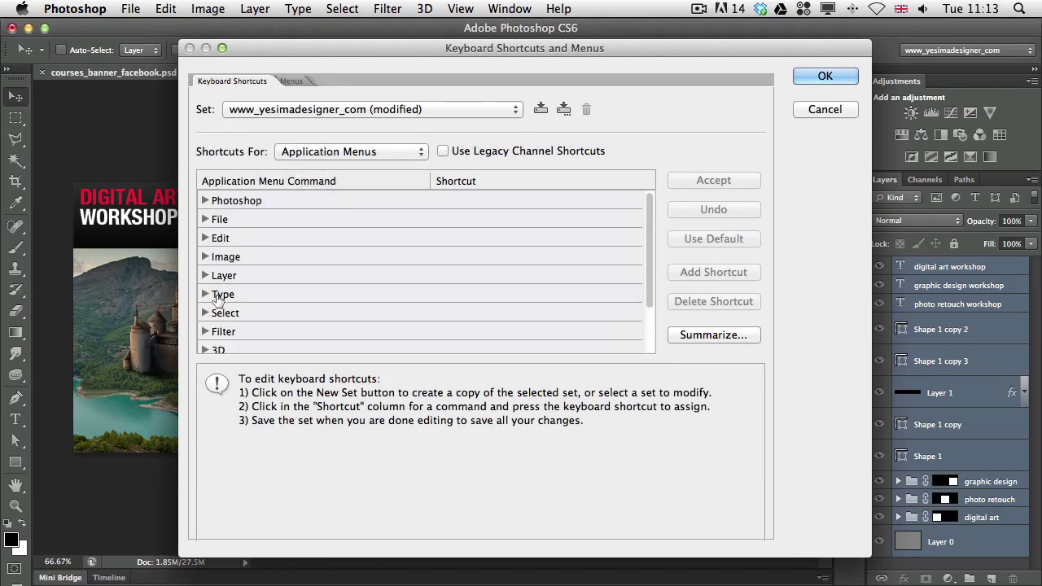
click(206, 313)
drag(650, 209, 645, 247)
click(448, 313)
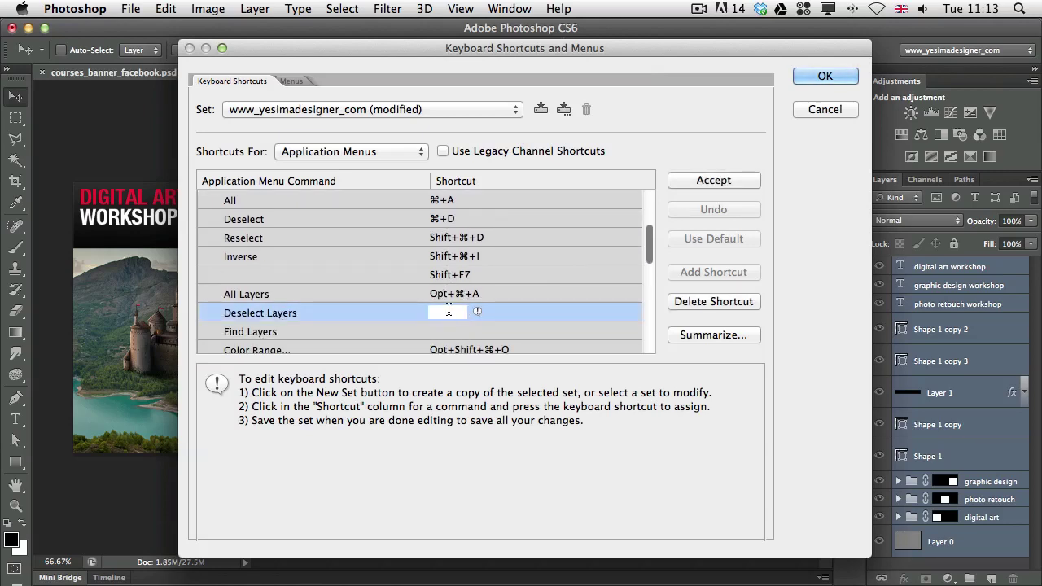
key(alt+shift+super+a)
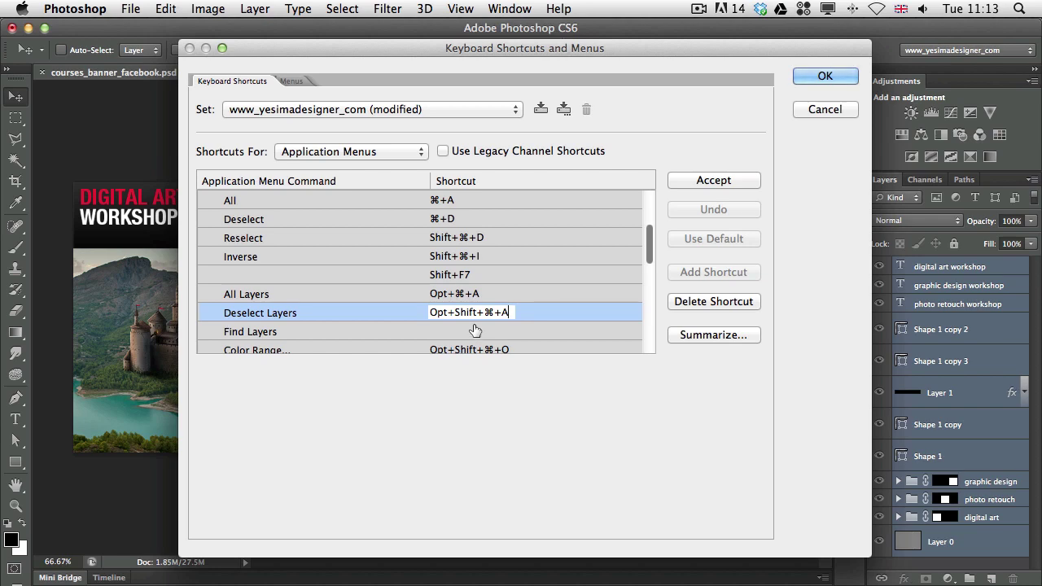
click(711, 180)
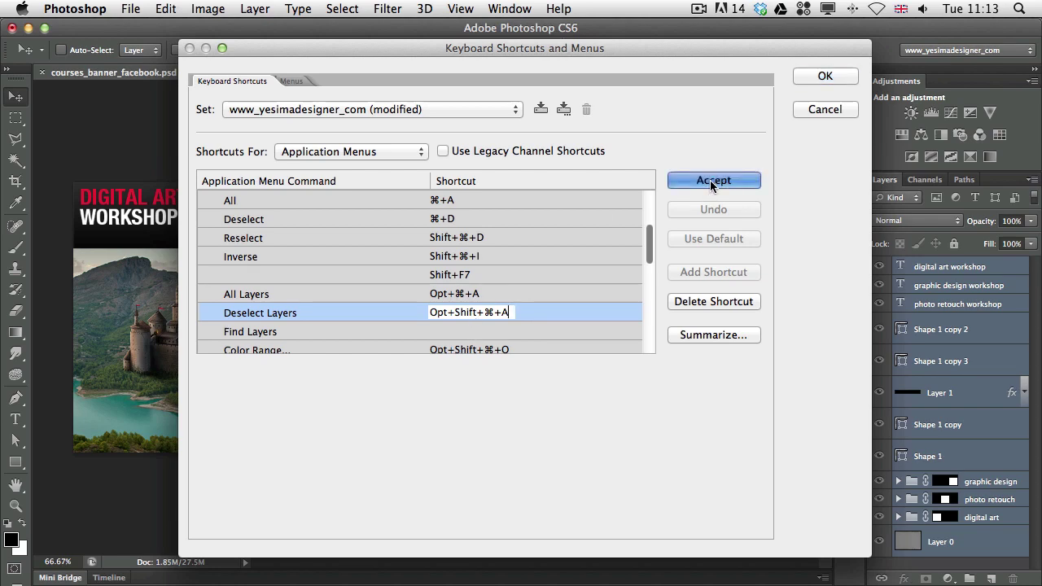
Step: Close the shortcut settings, deselect all layers with the new shortcut, then select Shape 1 copy and Shape 1
click(807, 78)
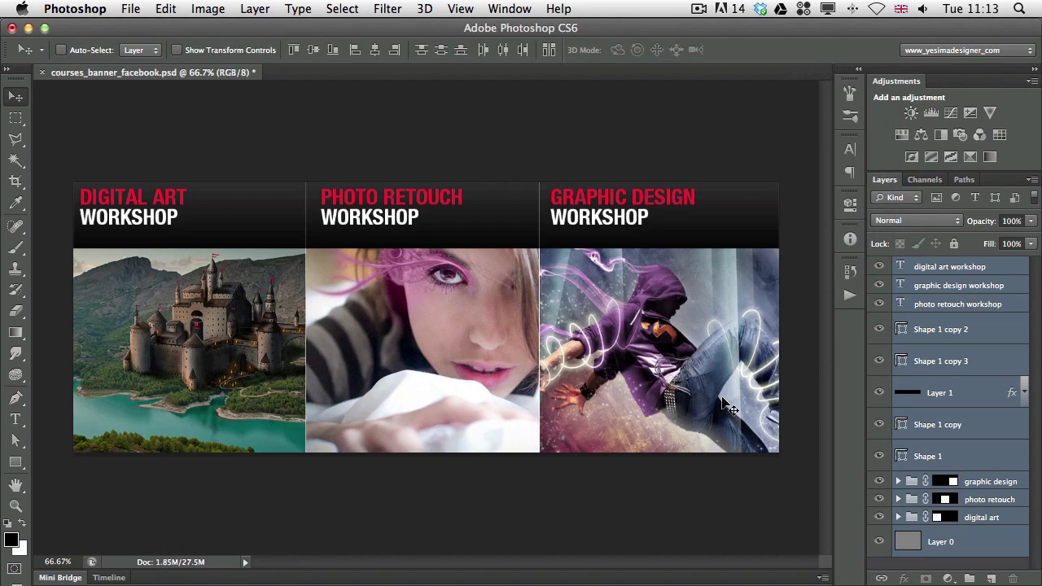
key(super+alt+shift+a)
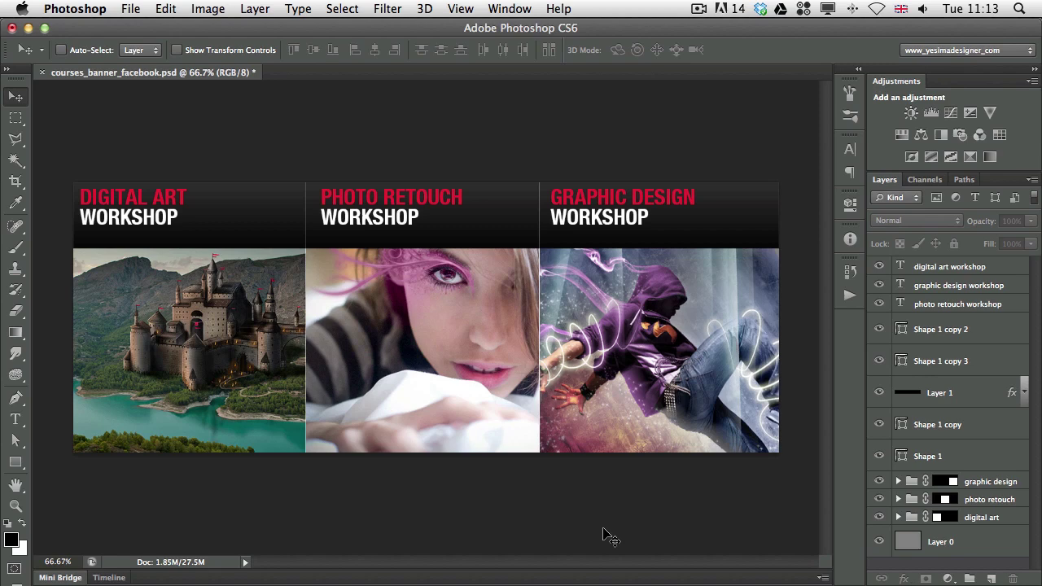
click(973, 428)
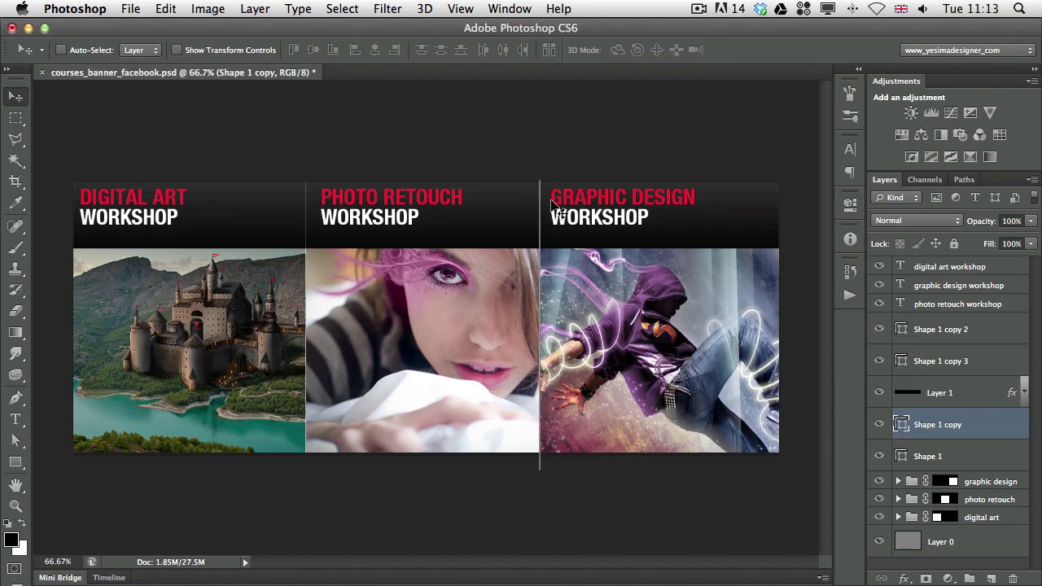
click(940, 456)
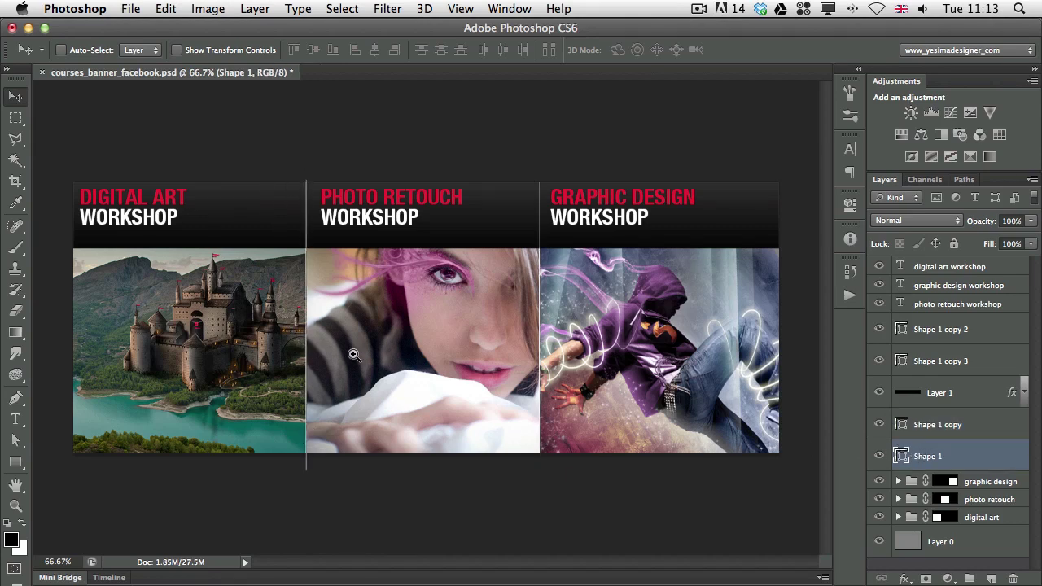
Step: Zoom in, test selecting Shape 1 and Shape 1 copy together, then leave no layer selected
drag(353, 354, 382, 353)
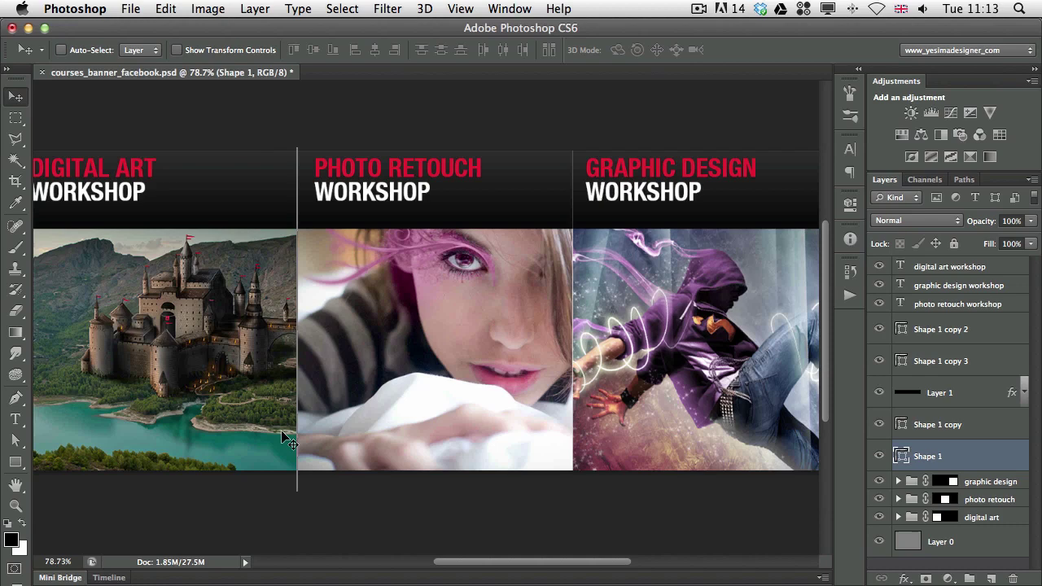
click(959, 432)
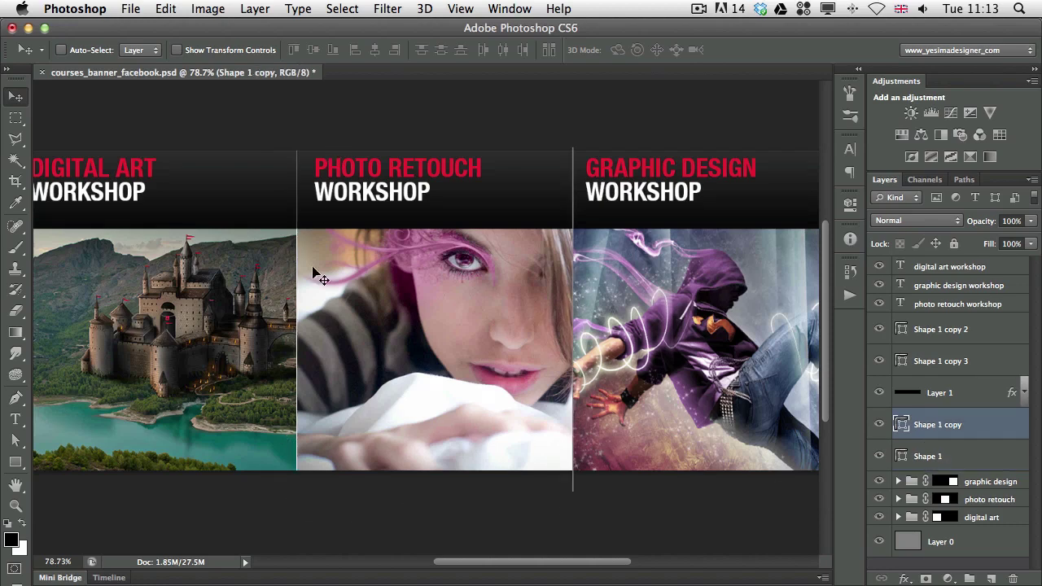
click(974, 454)
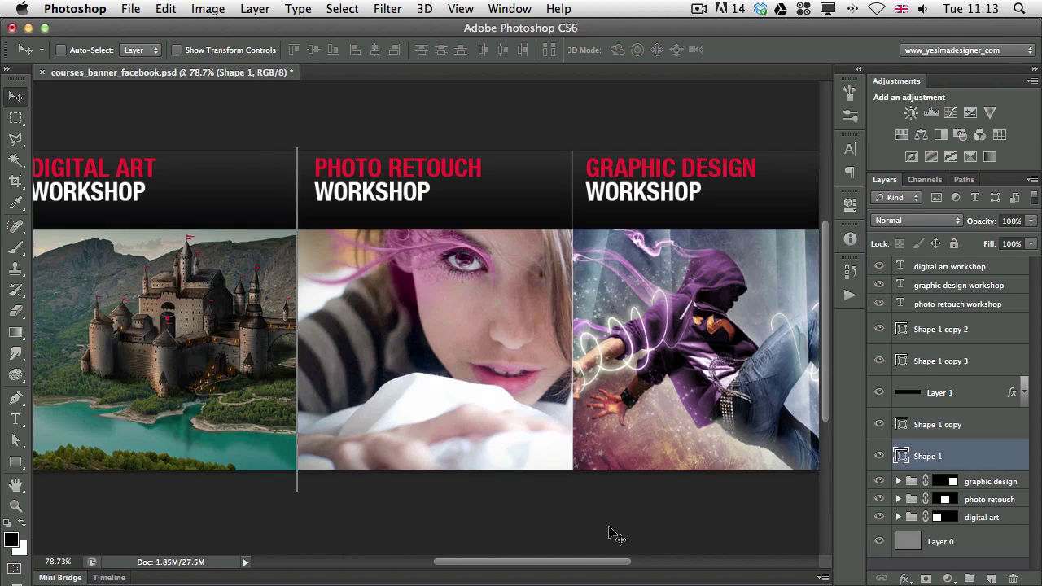
shift+click(968, 426)
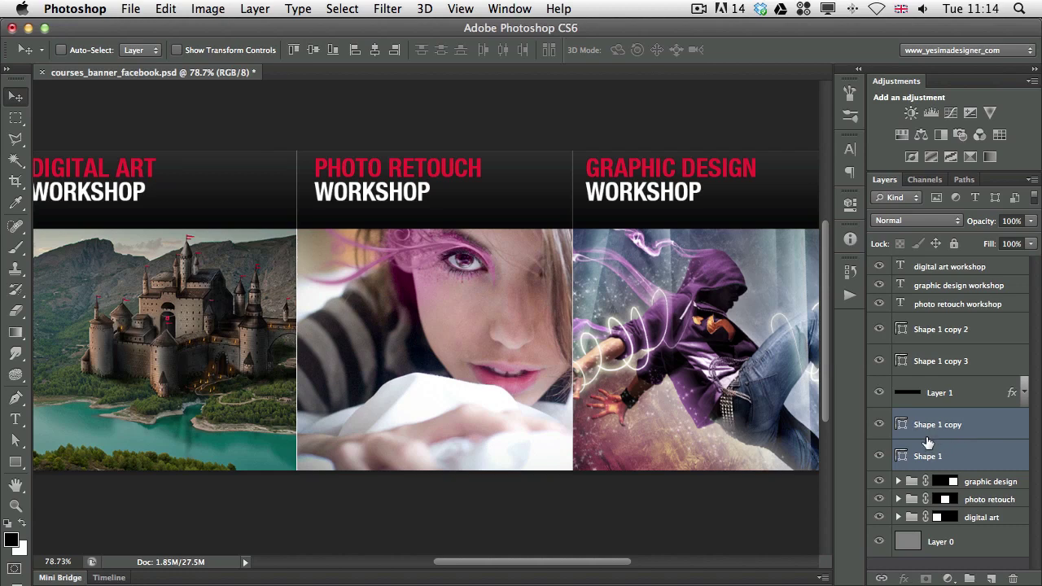
click(964, 456)
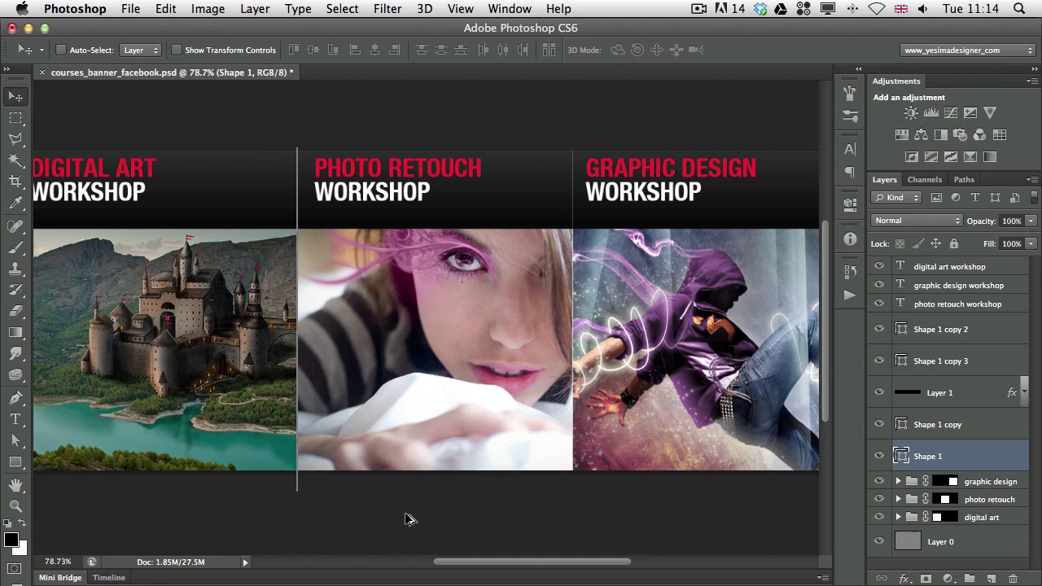
key(alt+super+a)
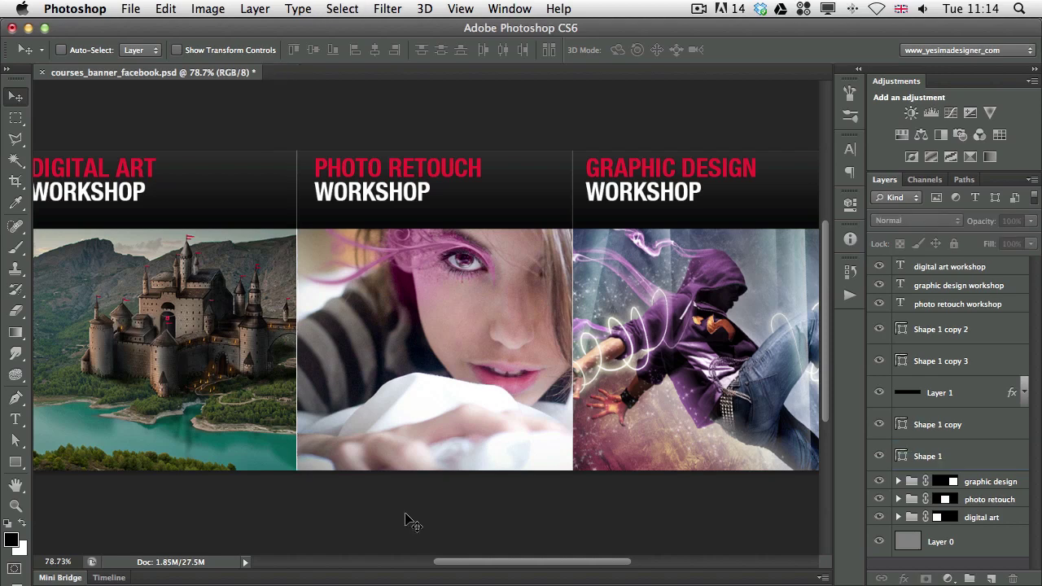
right_click(948, 567)
click(963, 568)
right_click(947, 572)
click(974, 572)
click(1032, 182)
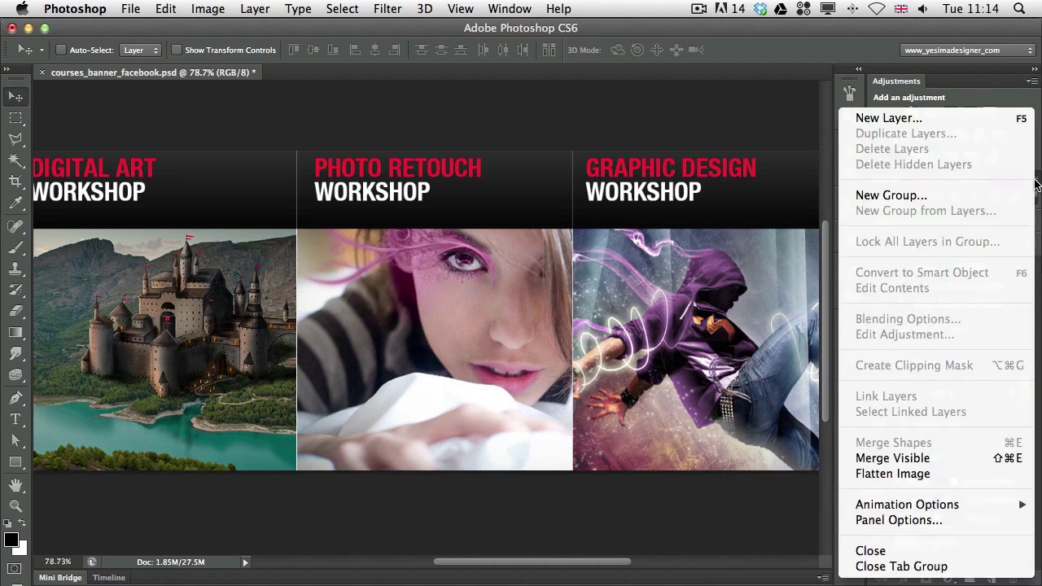
click(925, 521)
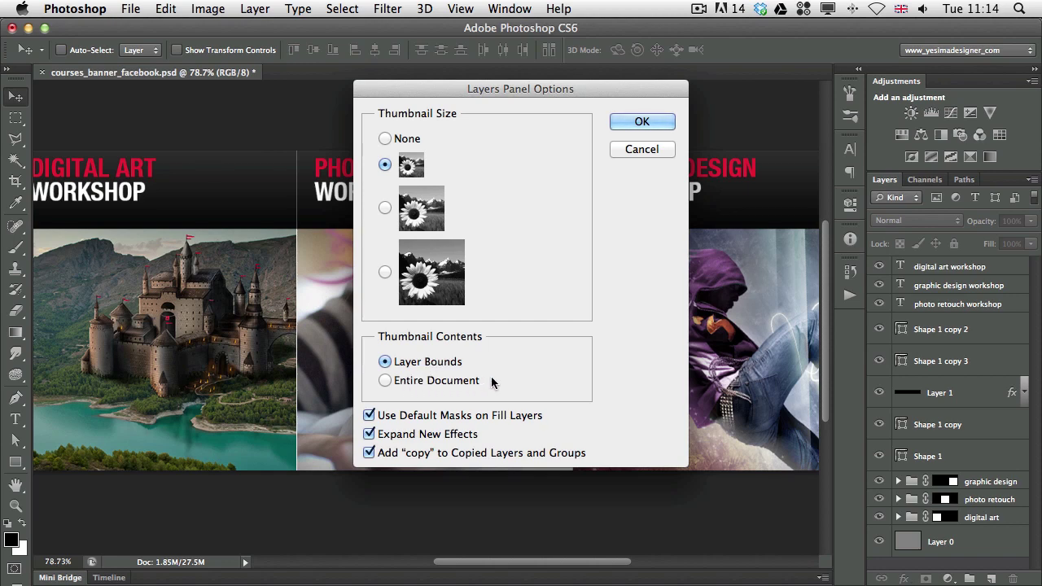
Step: Dismiss the panel options and expand the graphic design group to reveal its lights layer
click(639, 149)
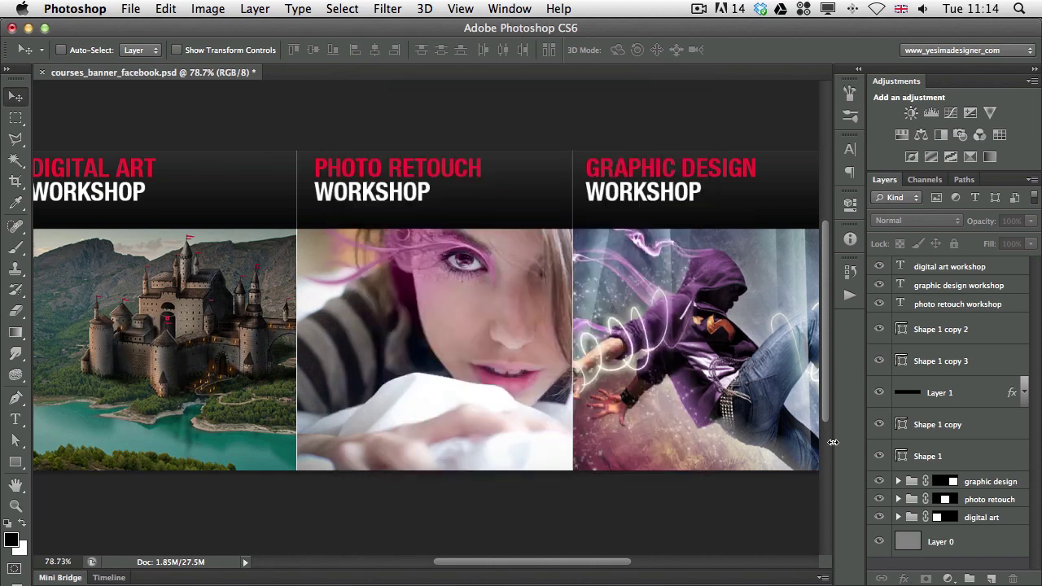
click(898, 481)
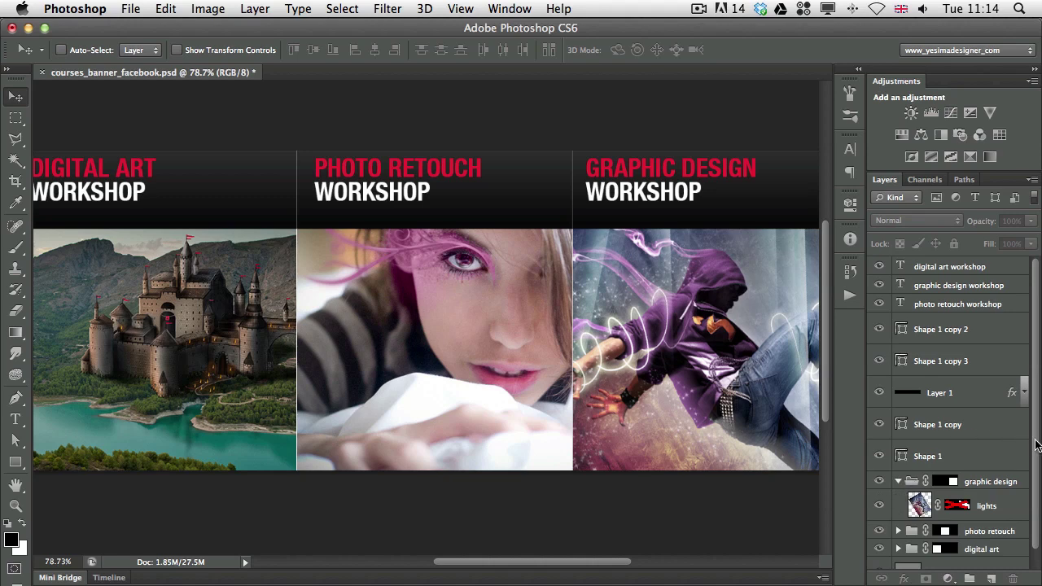
scroll(918, 483, down, 1)
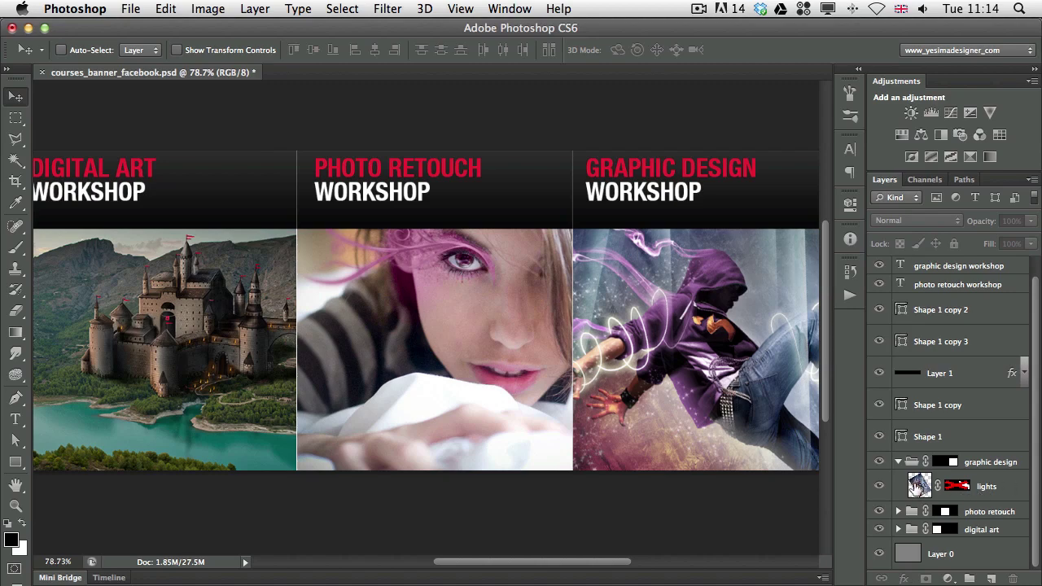
Step: Clip layer thumbnails to document bounds, then switch them back to layer bounds
right_click(919, 485)
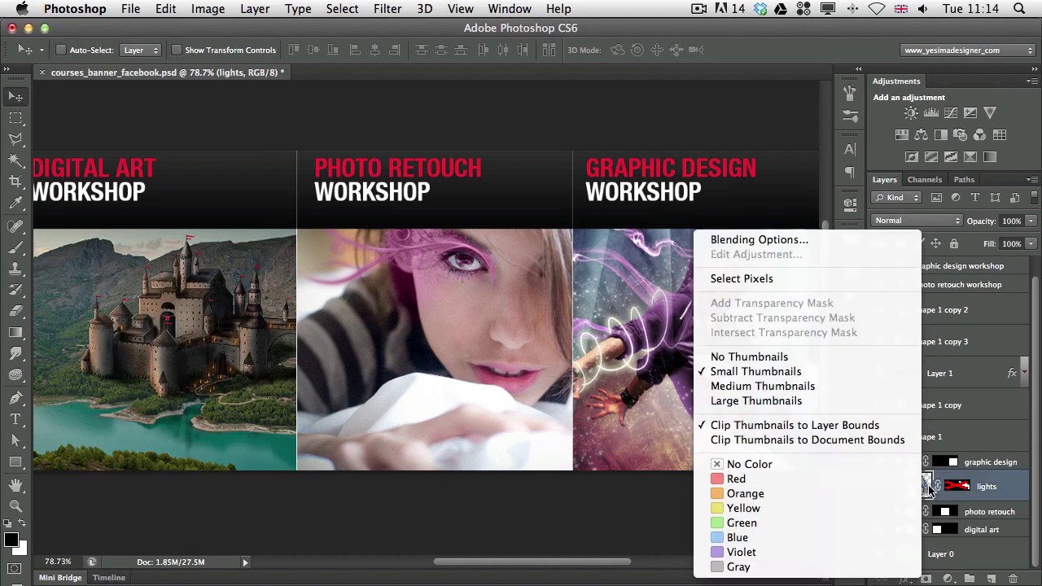
click(927, 486)
right_click(921, 487)
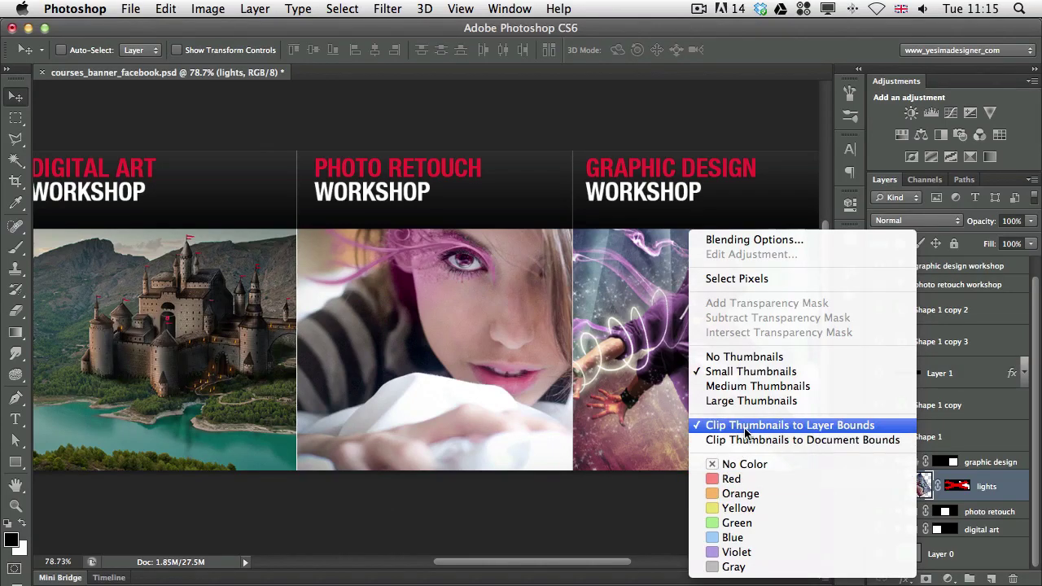
click(813, 442)
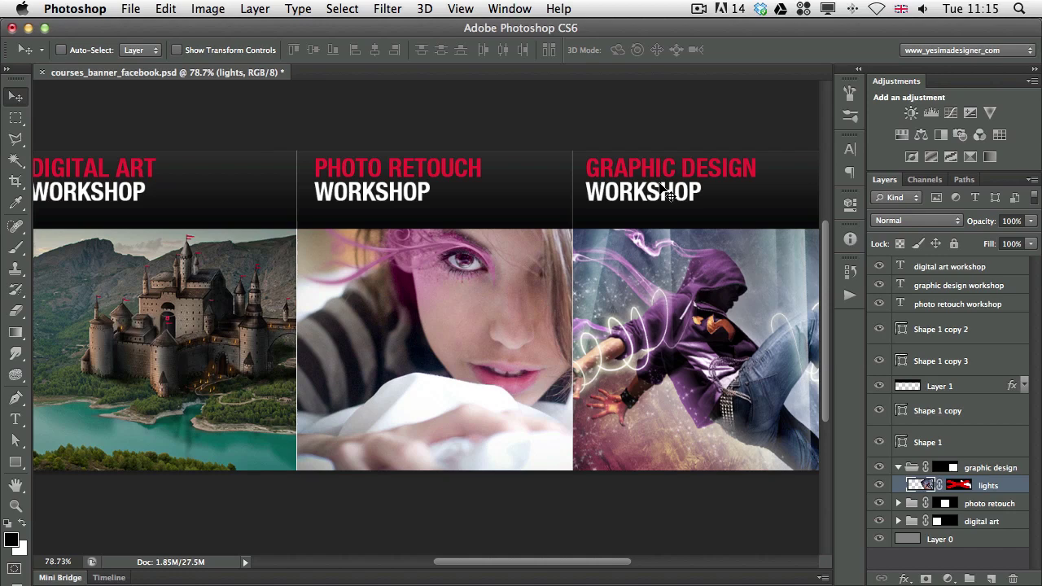
right_click(917, 484)
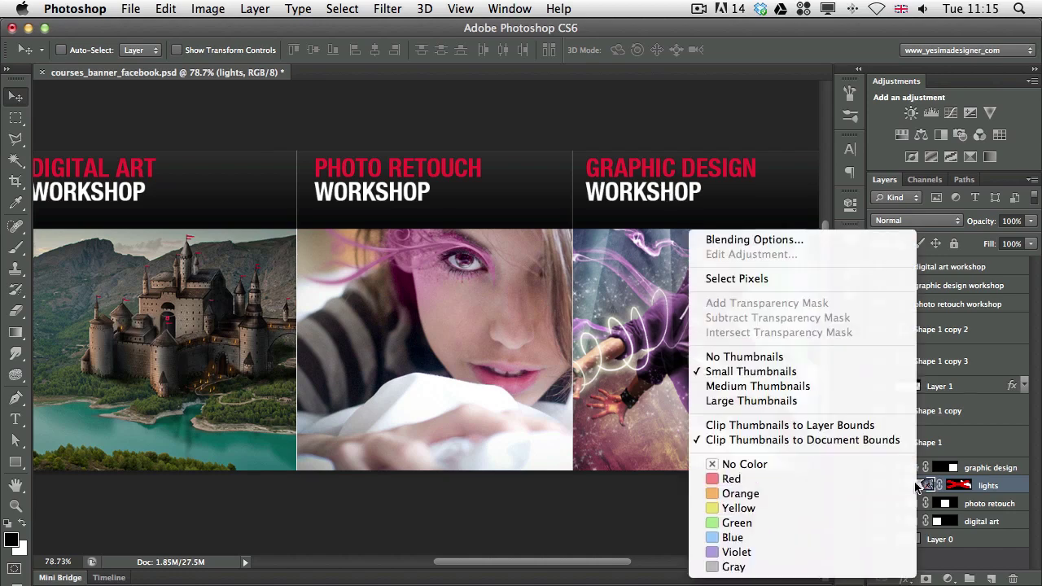
click(820, 431)
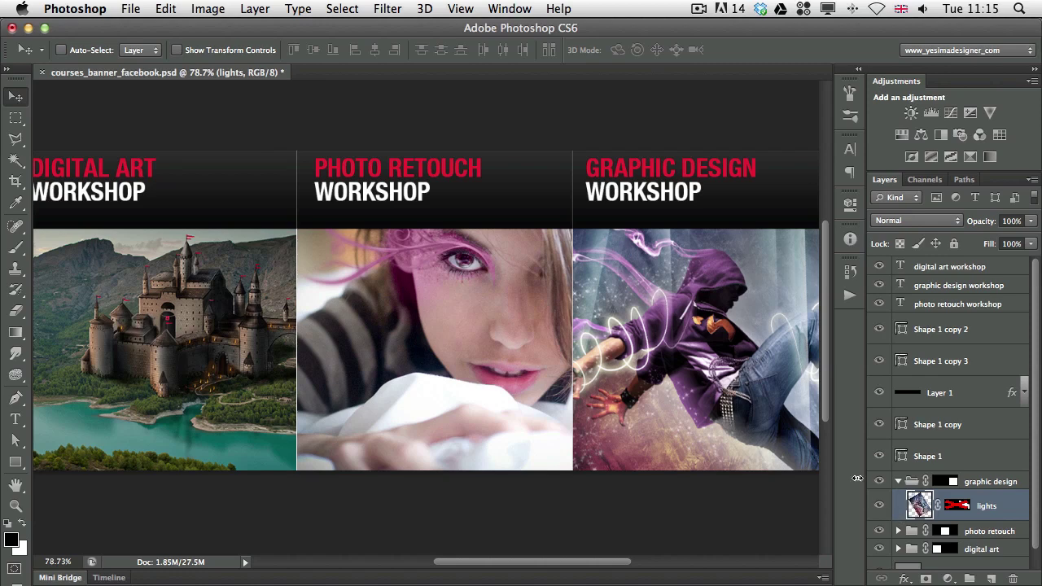
Step: Cycle the layer thumbnails through Large, Small and No Thumbnails, finishing on Small
right_click(919, 505)
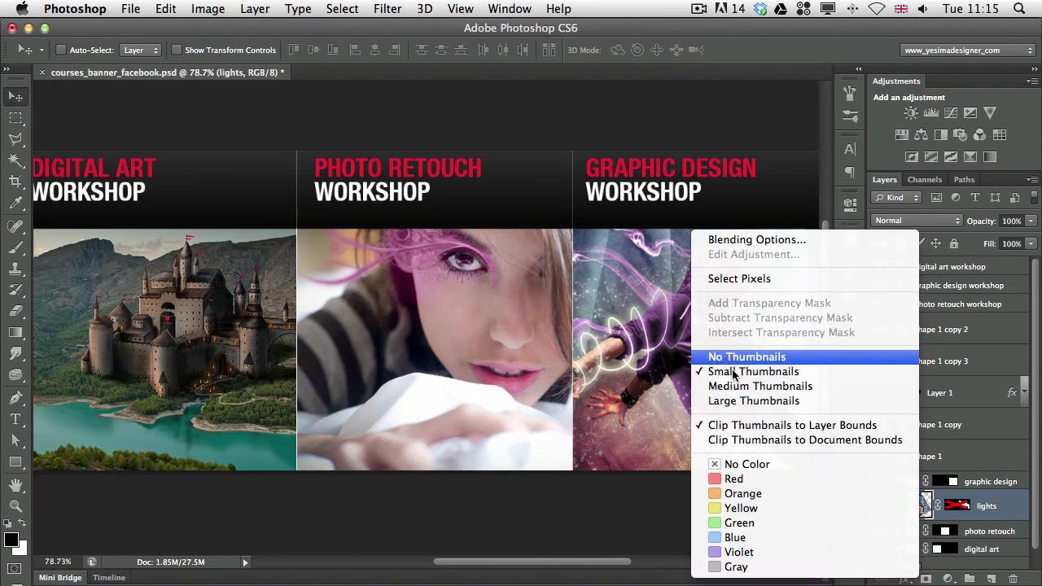
click(750, 404)
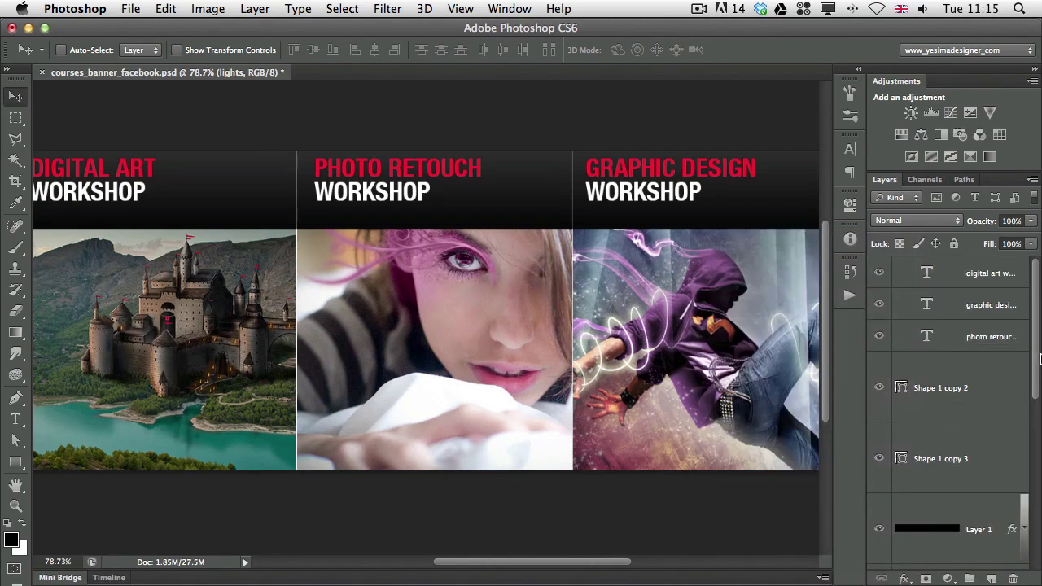
drag(1034, 367, 1019, 517)
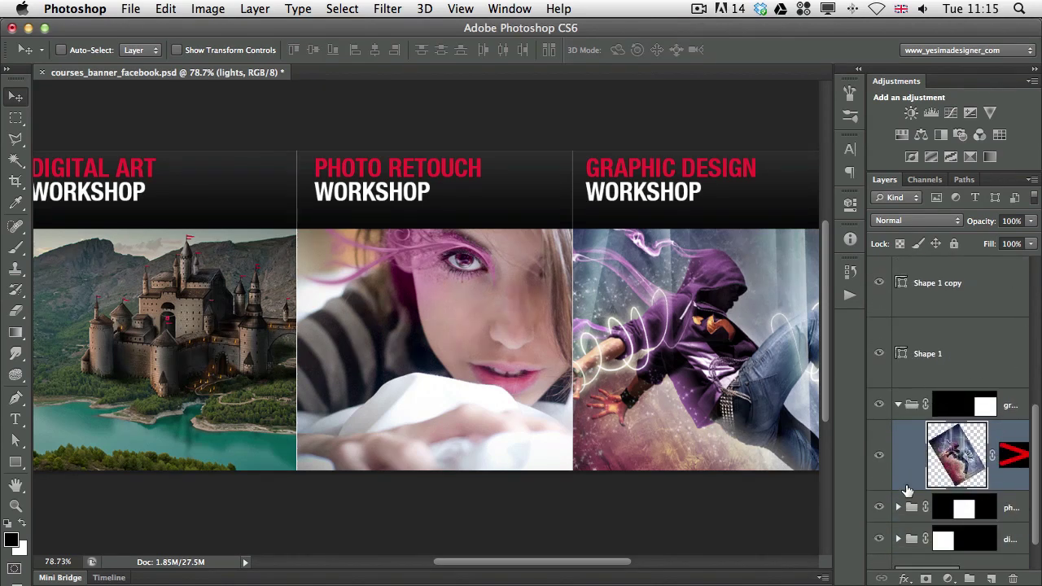
right_click(951, 468)
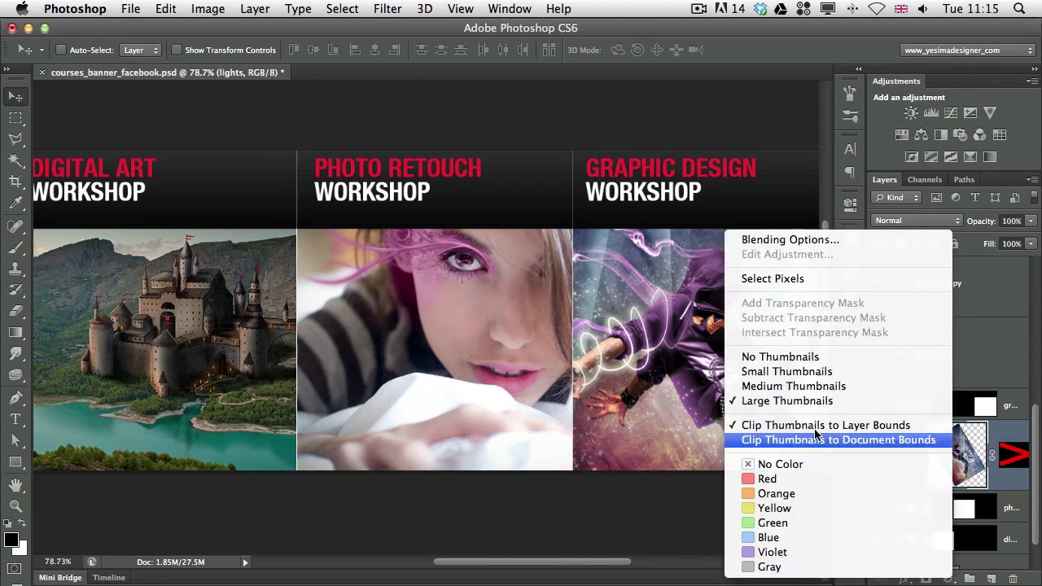
click(786, 372)
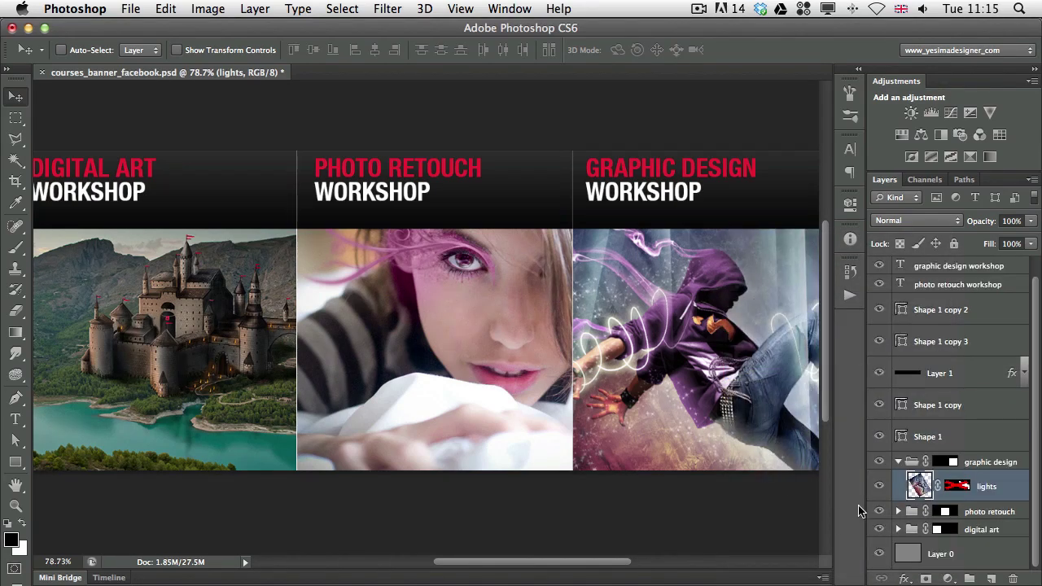
right_click(919, 485)
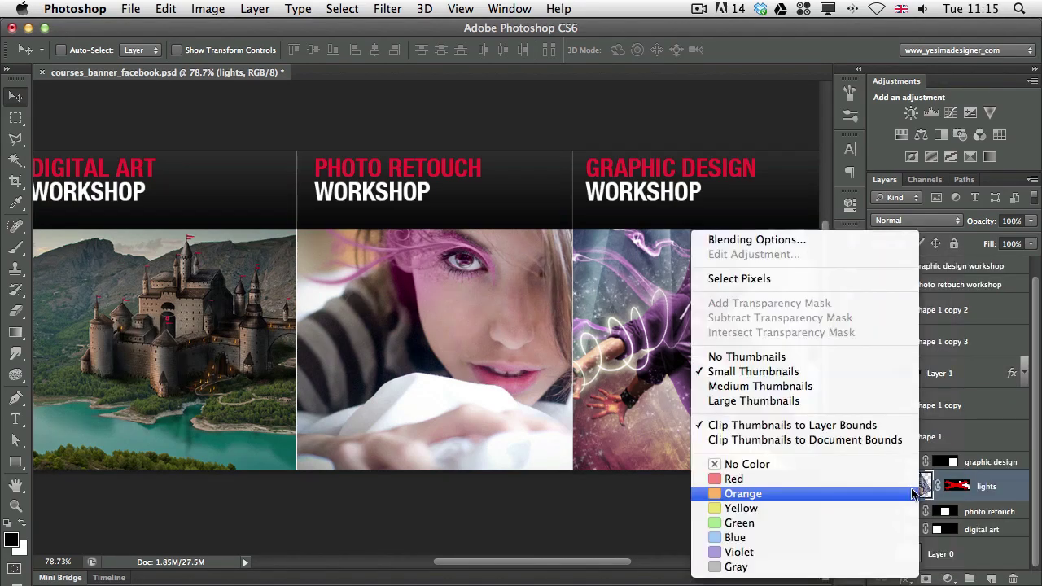
click(747, 358)
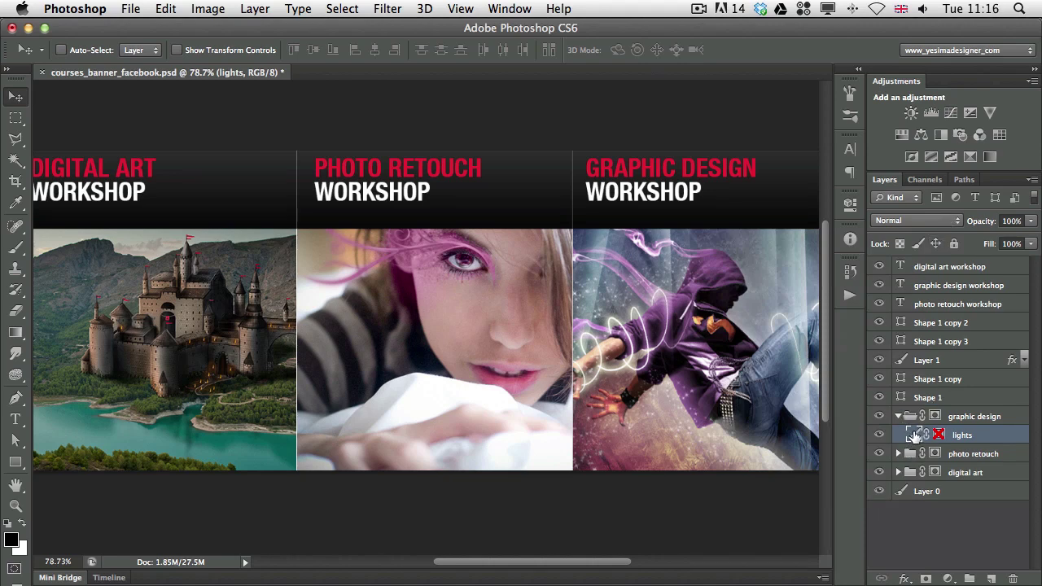
right_click(913, 437)
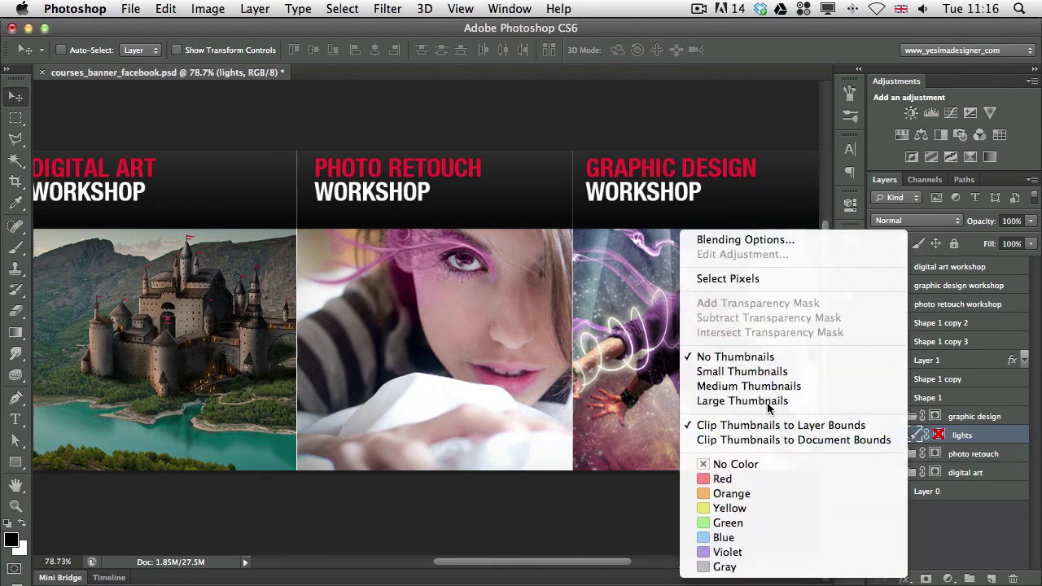
click(734, 372)
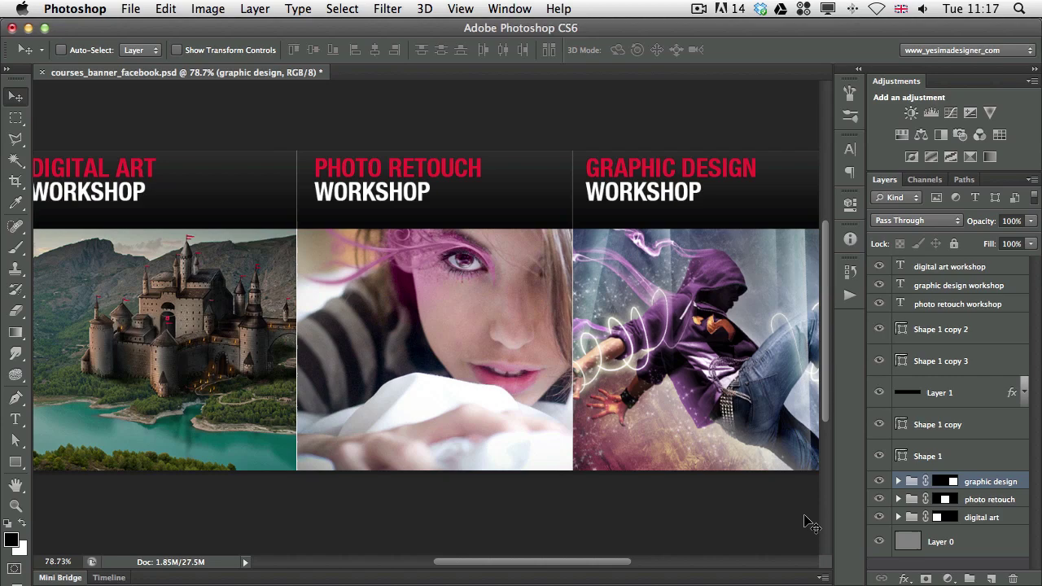
Step: Use Fit on Screen (Cmd+0) to show the entire three-panel banner
key(super+0)
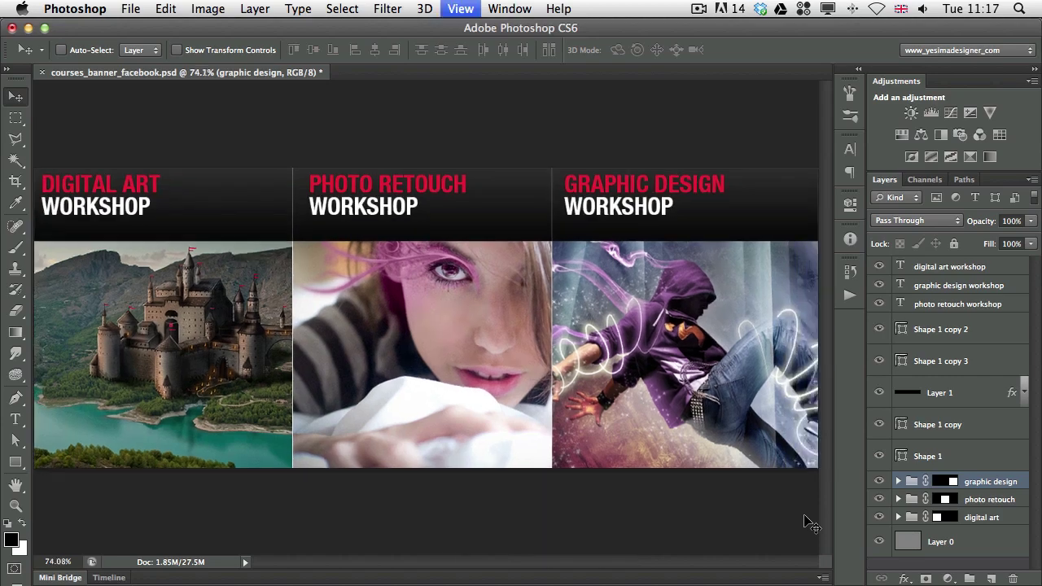